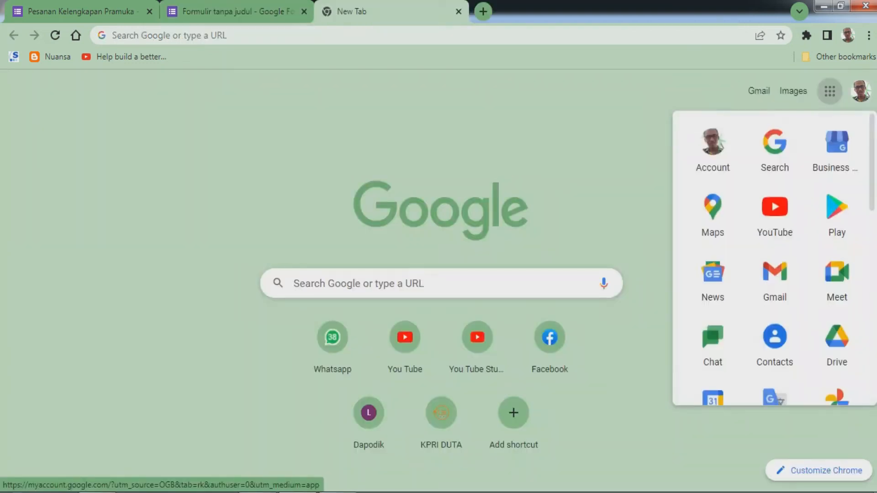
Scroll through the Google apps launcher to locate Forms.
scroll(774, 256, "down", 2)
scroll(774, 256, "down", 6)
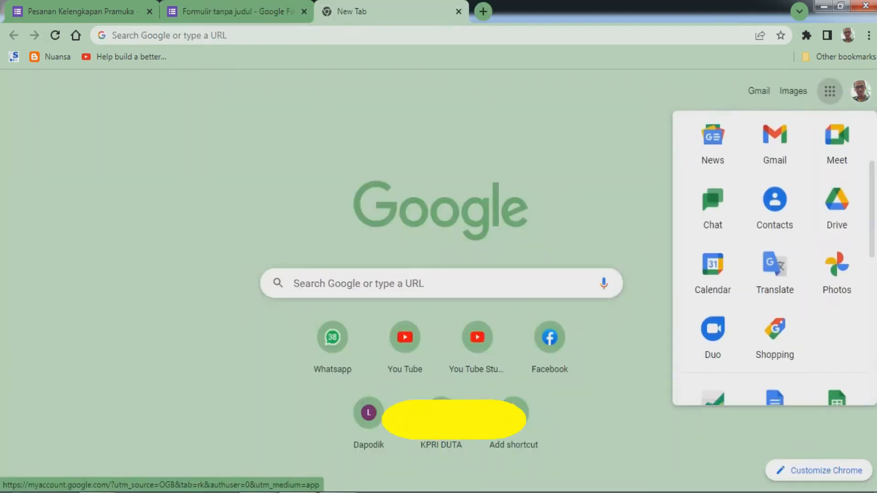
scroll(775, 256, "up", 8)
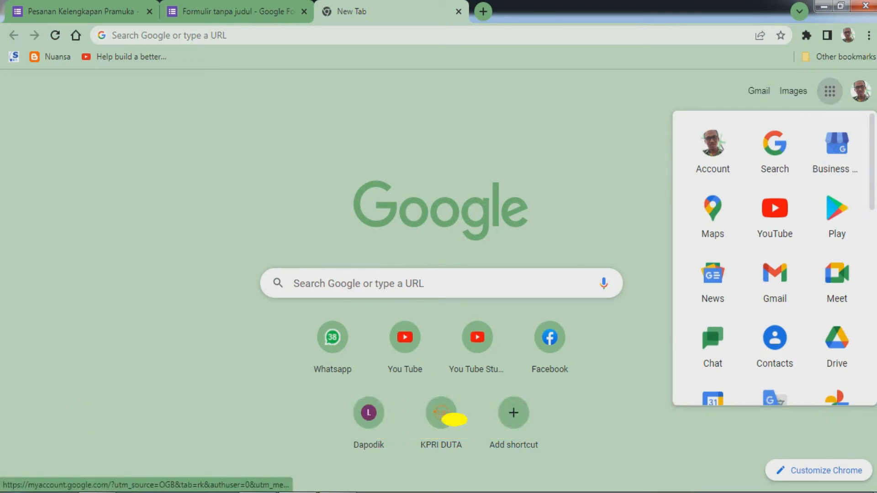
scroll(774, 258, "down", 7)
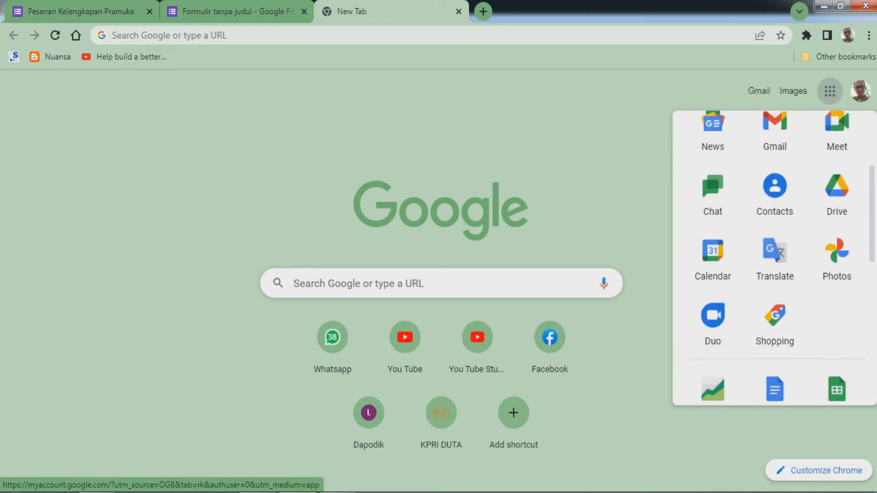
scroll(774, 258, "down", 5)
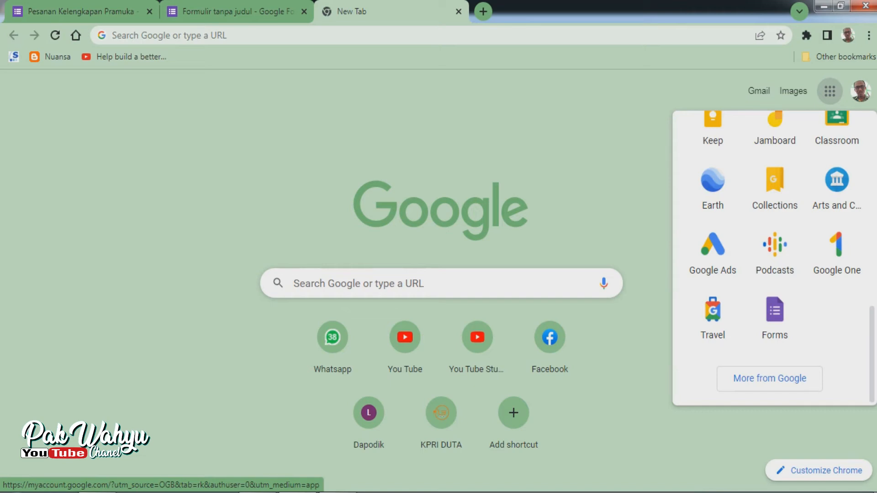
Switch between the Pesanan Kelengkapan Pramuka order form and the Latihan Soal quiz tabs, reviewing both forms.
key("ctrl+Tab")
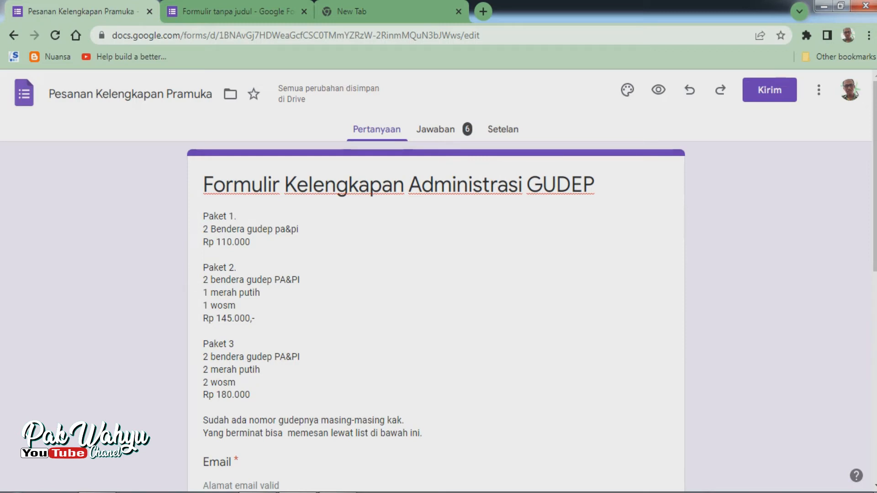
scroll(439, 274, "down", 1)
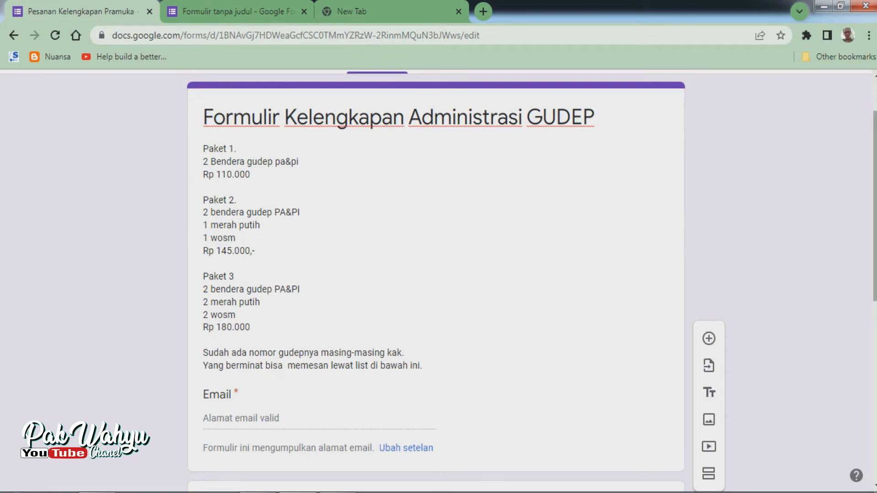
scroll(438, 274, "up", 3)
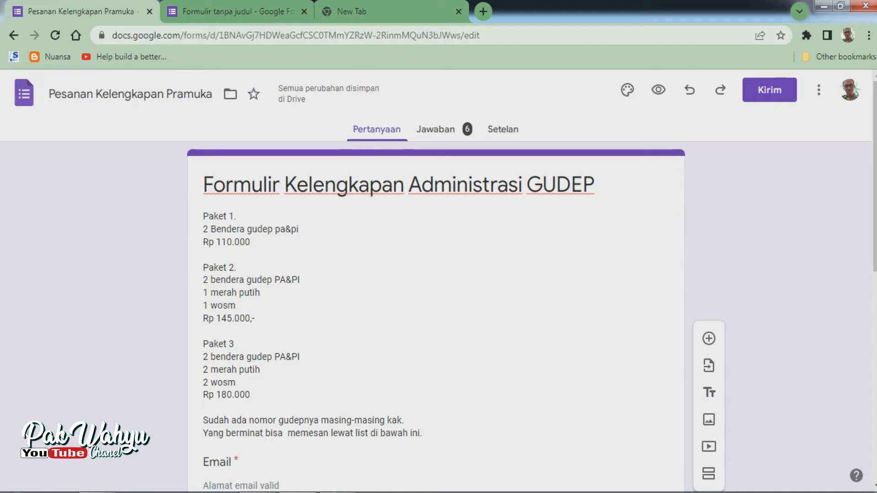
scroll(436, 292, "down", 1)
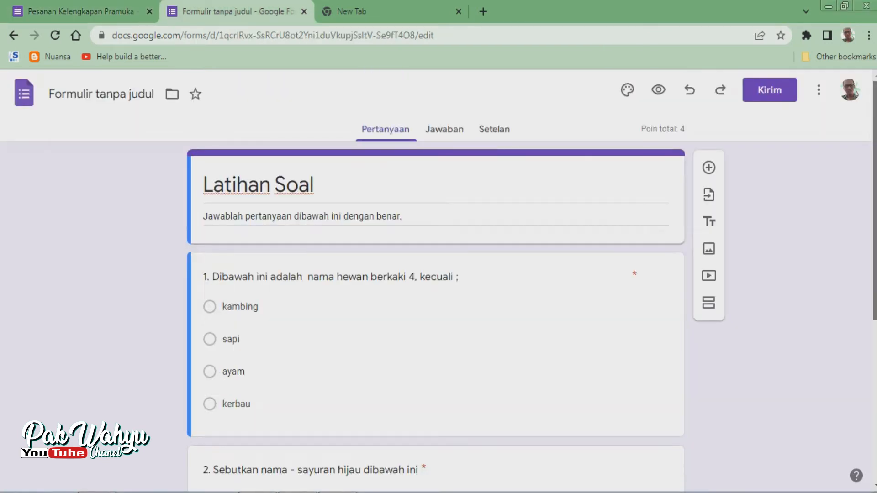
scroll(435, 280, "down", 1)
scroll(435, 280, "up", 1)
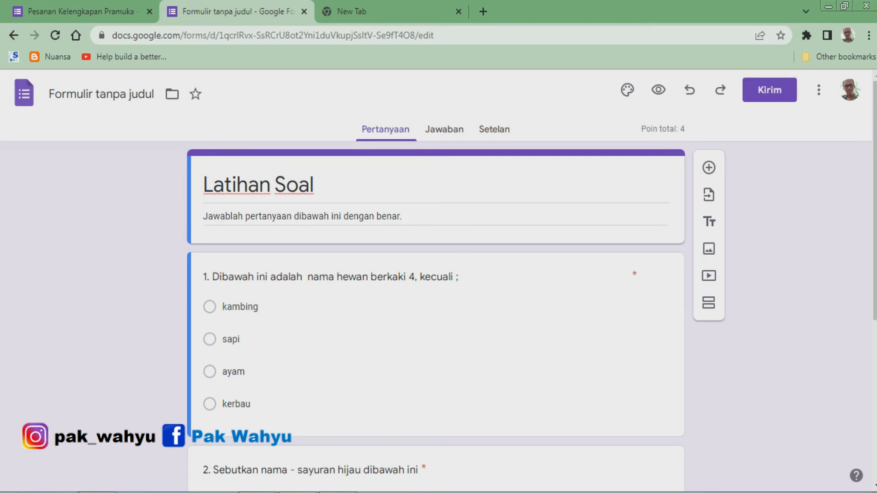
left_click(87, 12)
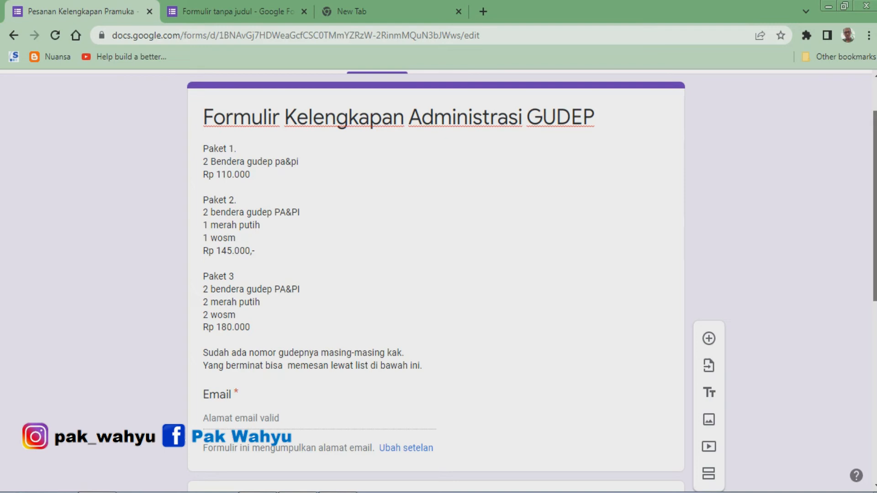
left_click_drag(875, 205, 875, 206)
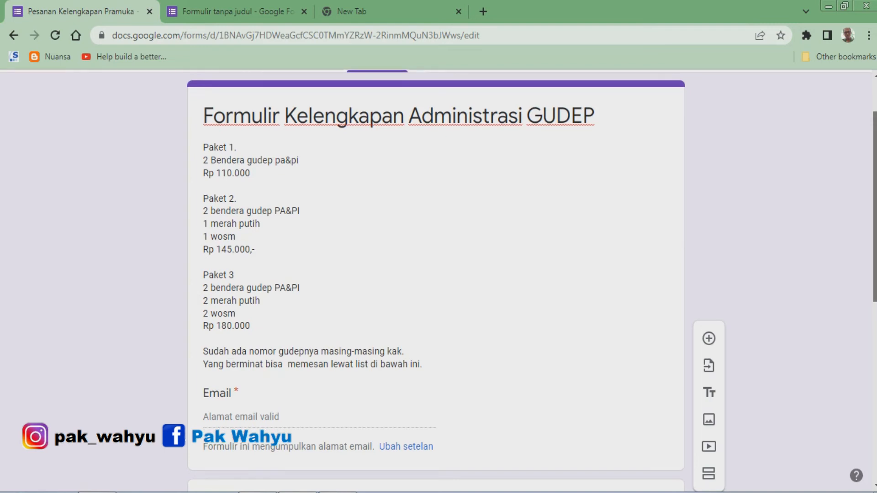
left_click_drag(875, 206, 875, 217)
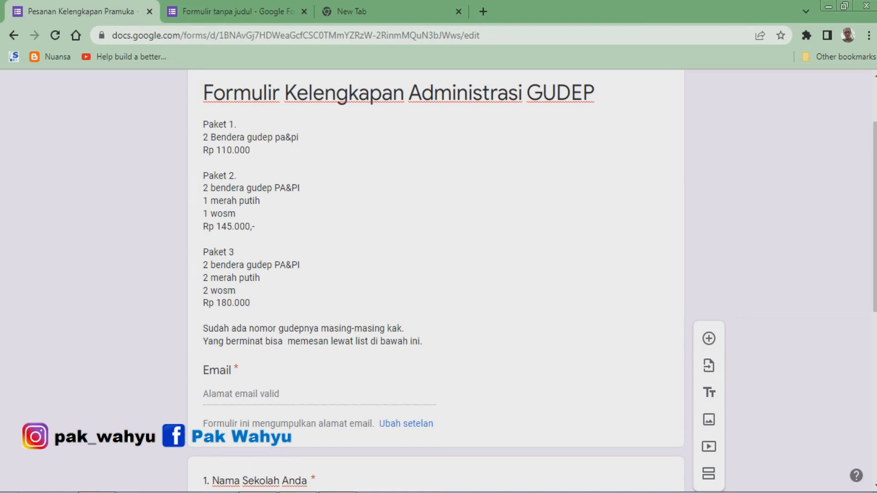
Examine the order form's package description and its questions Nama Sekolah Anda, Paket yang dipilih and Nama Pemesan.
left_click(393, 213)
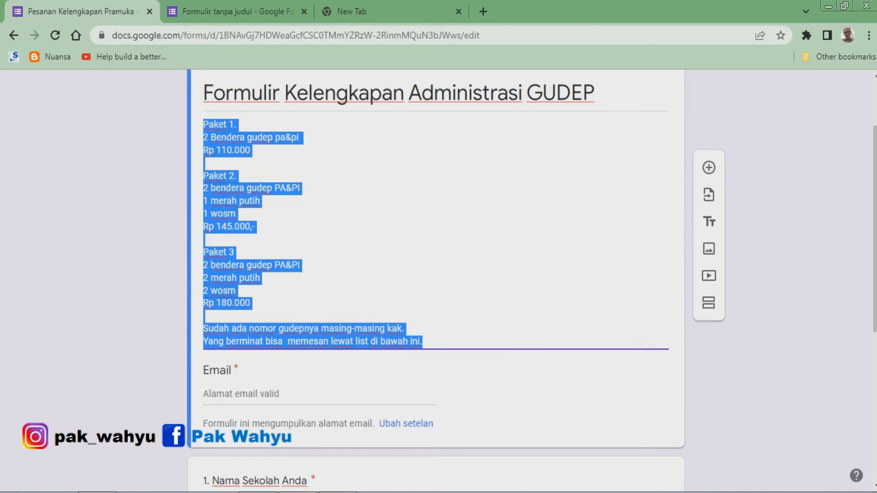
left_click(393, 213)
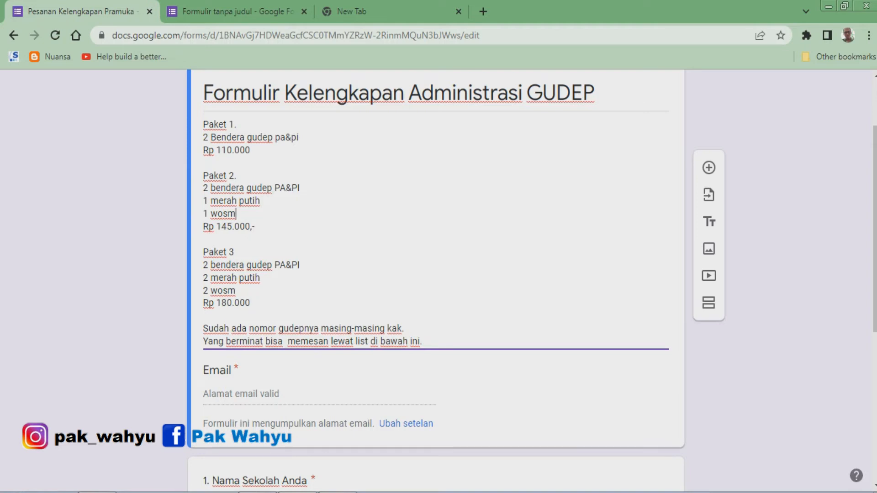
scroll(436, 274, "down", 6)
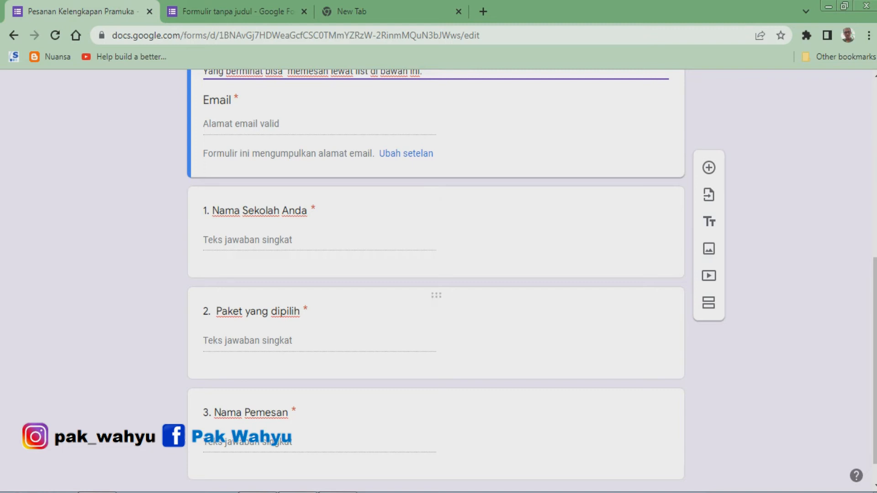
scroll(437, 349, "up", 2)
scroll(436, 350, "down", 2)
scroll(436, 349, "up", 3)
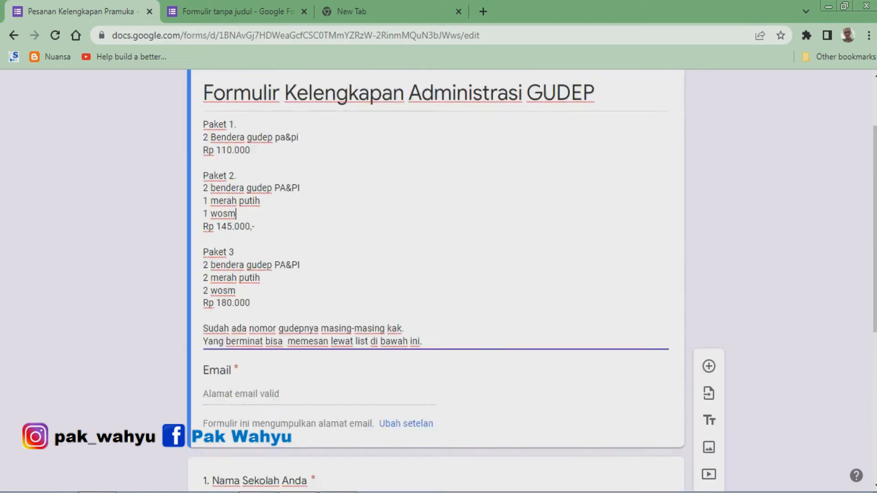
scroll(437, 274, "up", 3)
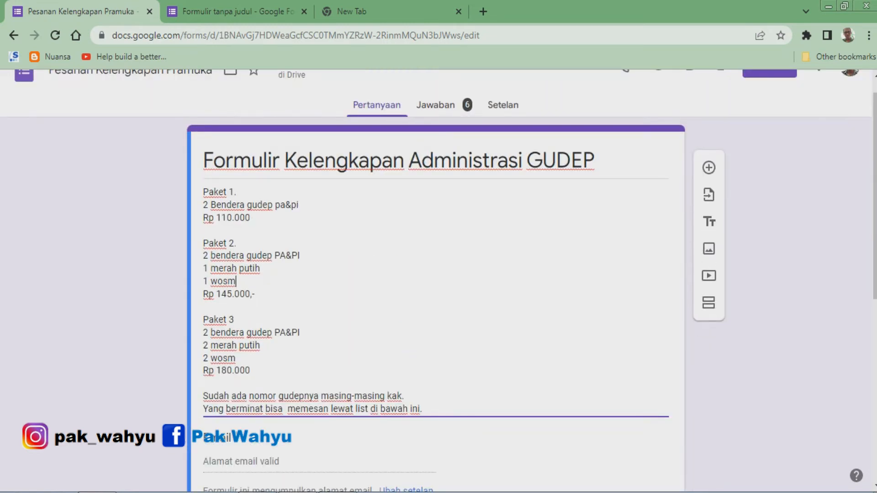
scroll(437, 274, "down", 5)
scroll(436, 274, "down", 3)
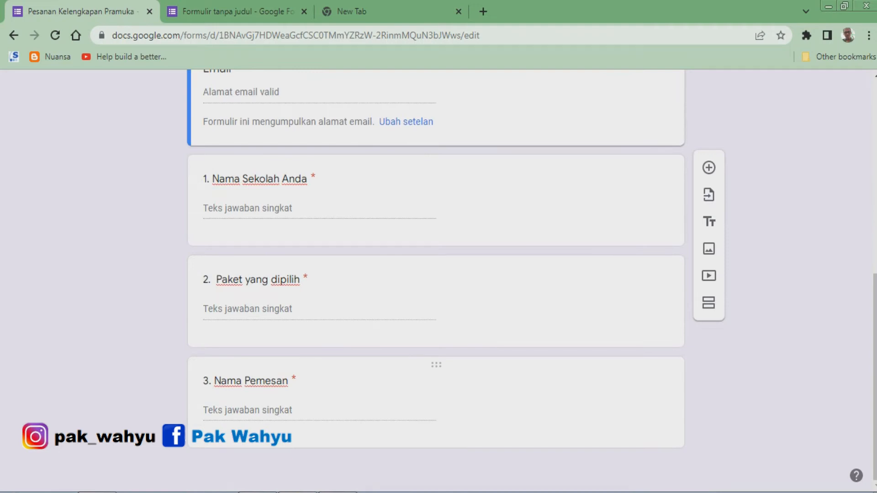
scroll(437, 283, "up", 7)
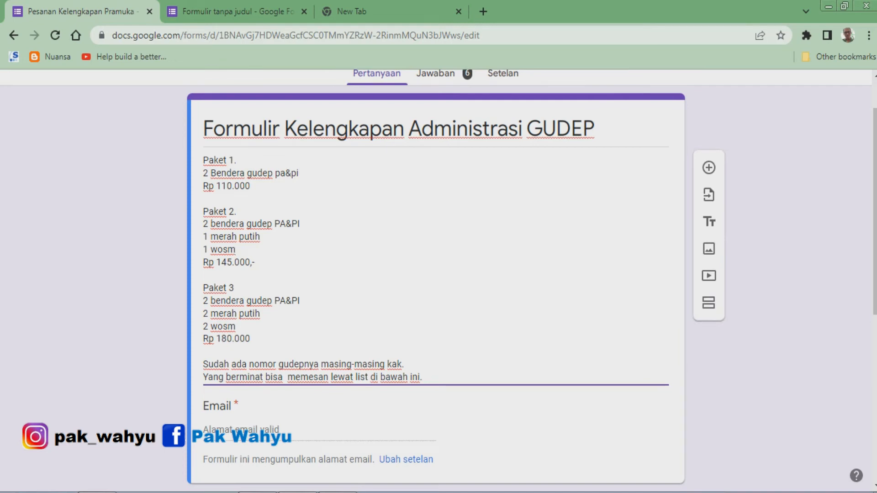
scroll(436, 274, "up", 2)
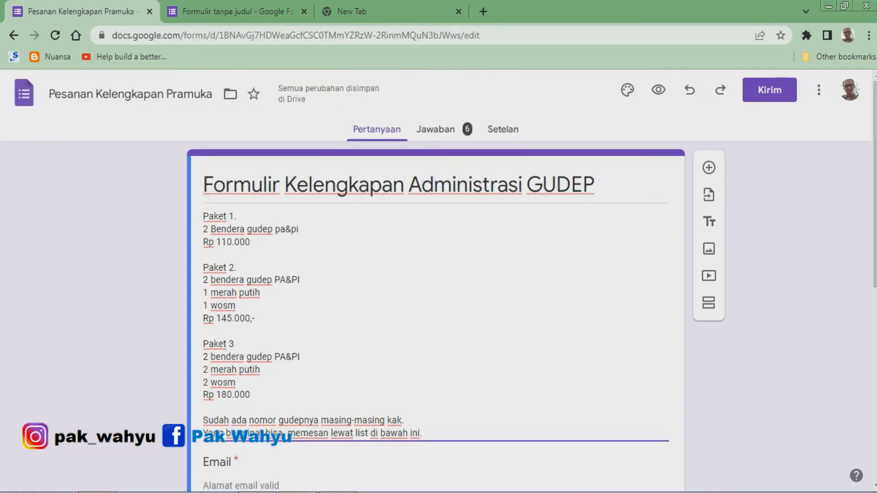
scroll(436, 274, "down", 3)
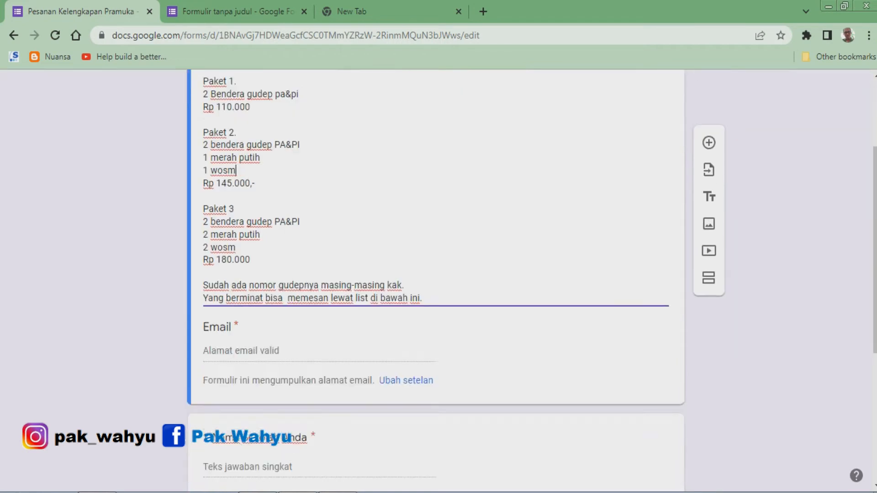
scroll(436, 274, "up", 3)
Review the order form's response summary, then open the responses in the linked spreadsheet.
left_click(444, 130)
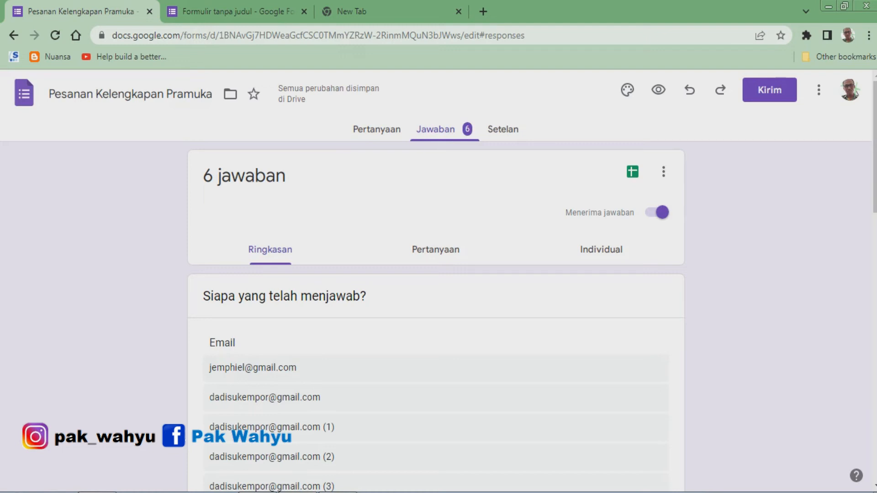
scroll(436, 274, "down", 2)
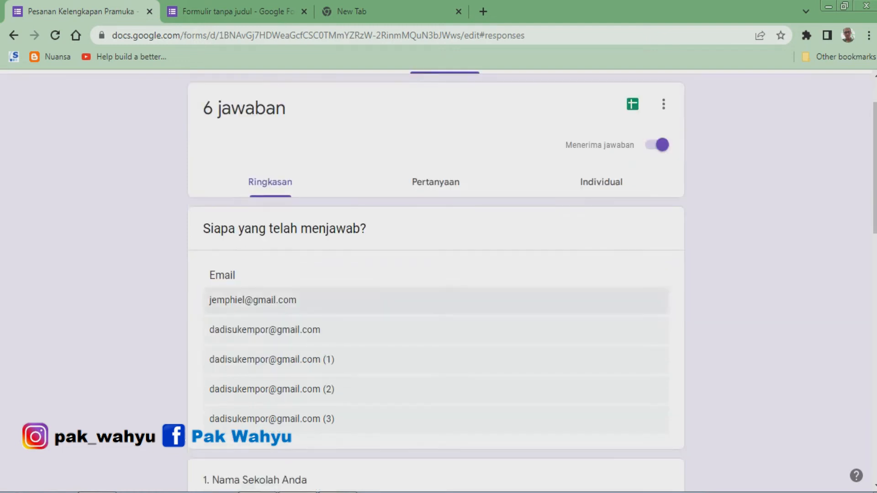
scroll(436, 128, "down", 4)
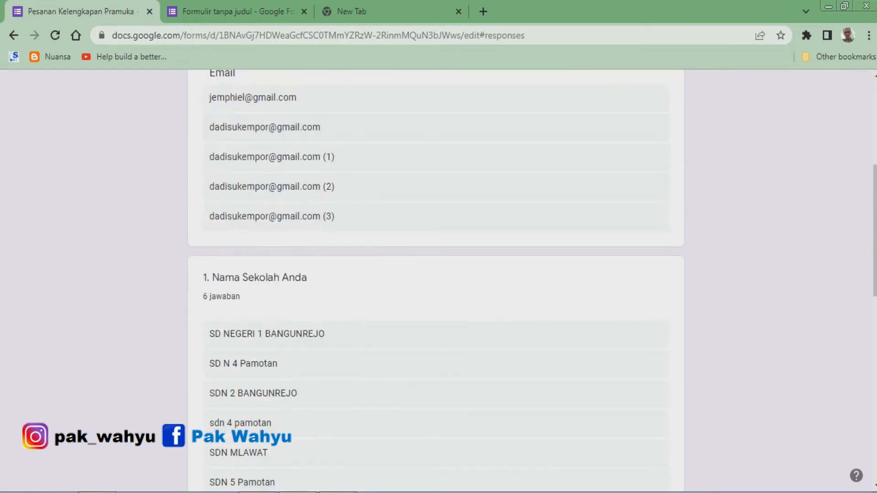
scroll(436, 274, "down", 3)
scroll(436, 274, "up", 4)
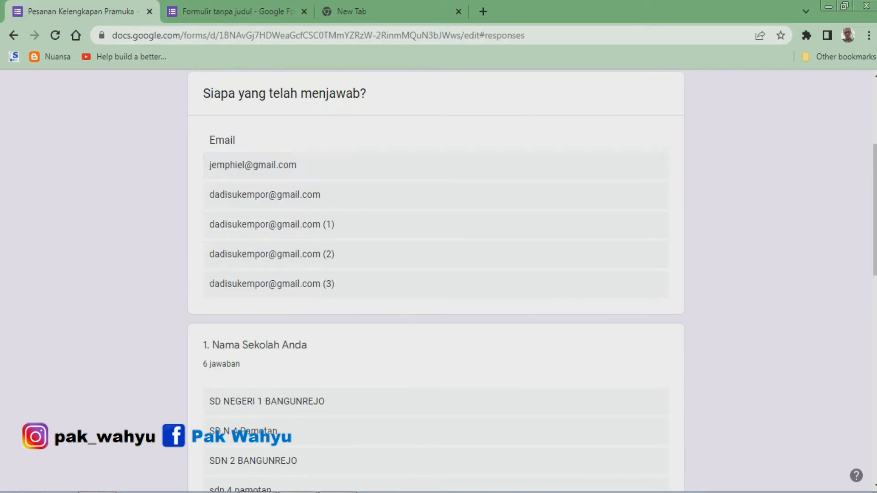
scroll(436, 274, "down", 4)
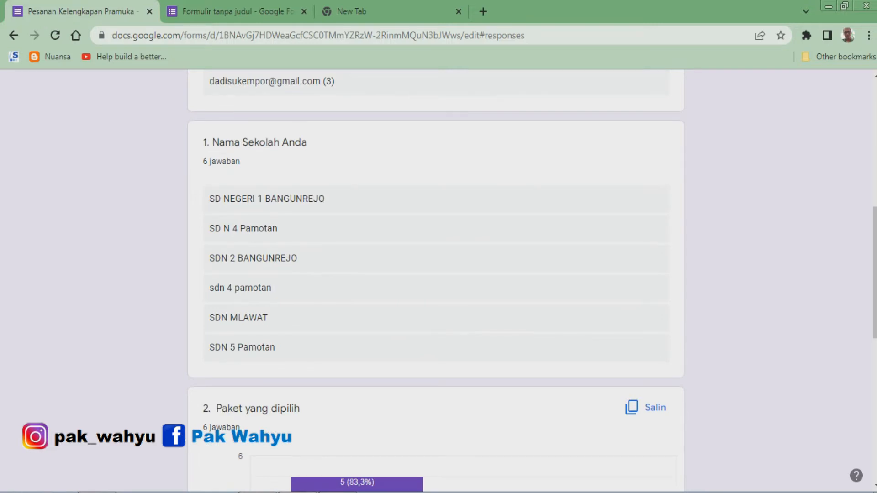
scroll(436, 274, "down", 1)
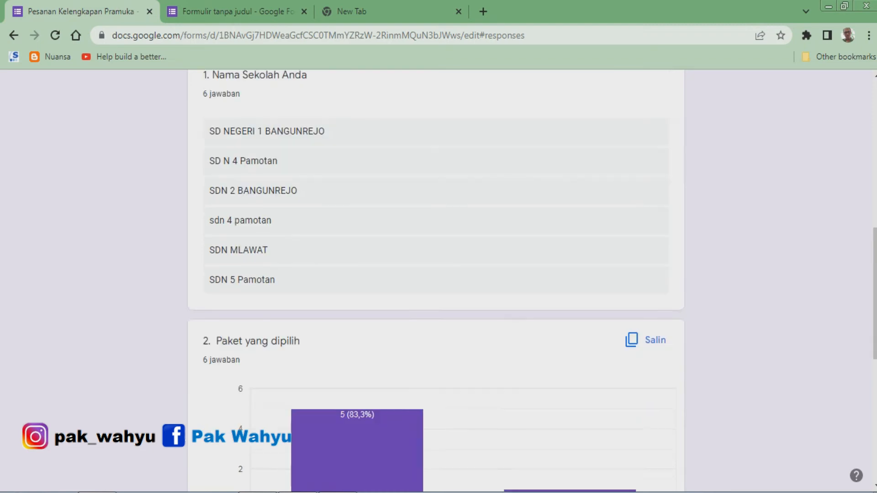
scroll(436, 274, "down", 4)
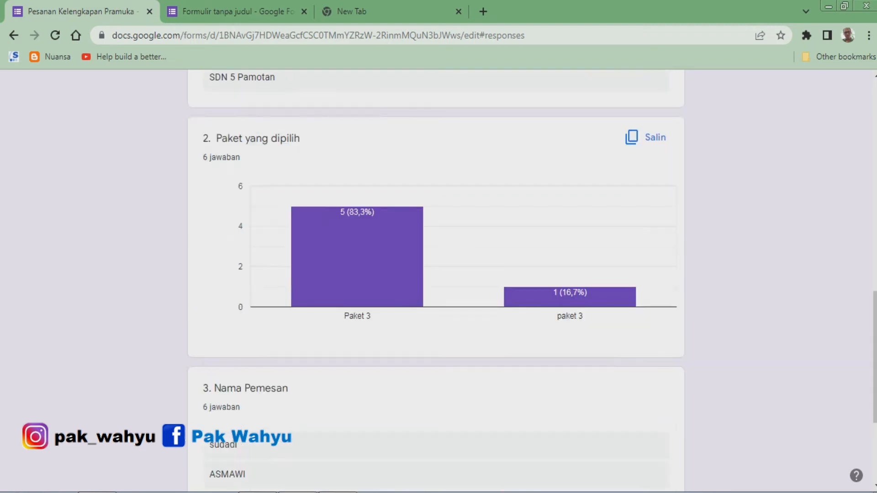
mouse_move(418, 214)
scroll(436, 274, "down", 2)
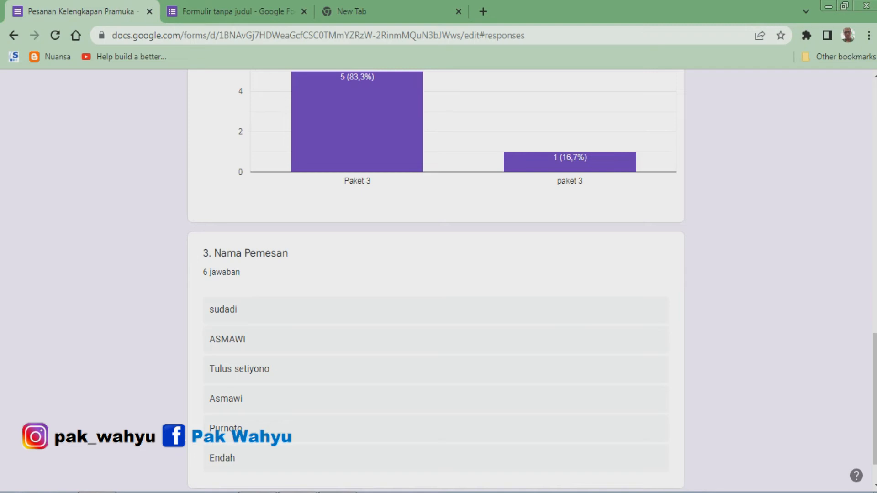
scroll(436, 275, "down", 1)
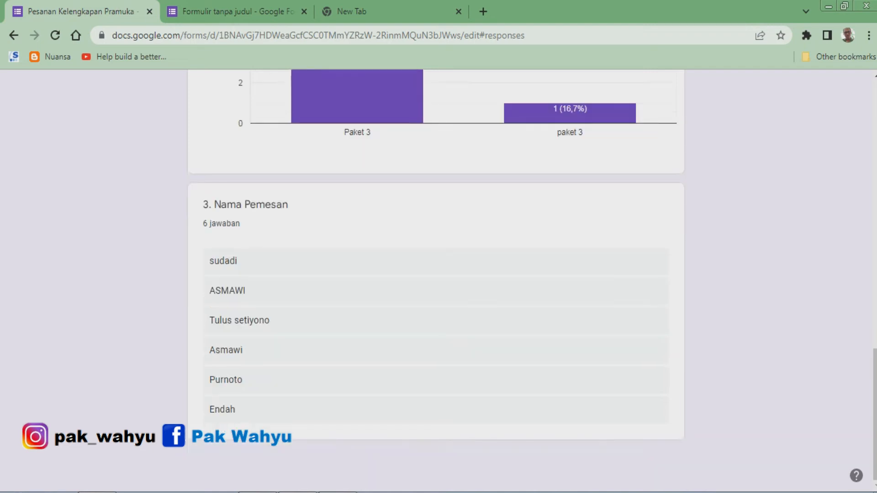
scroll(436, 274, "up", 15)
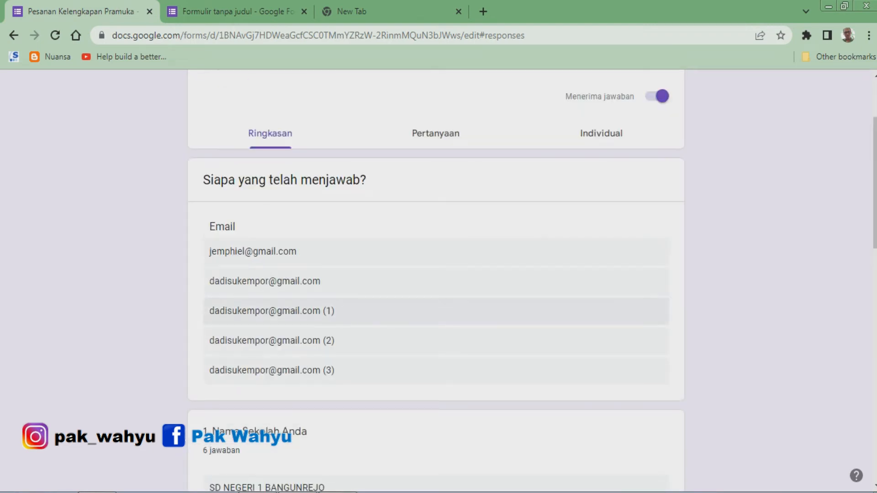
scroll(436, 274, "up", 3)
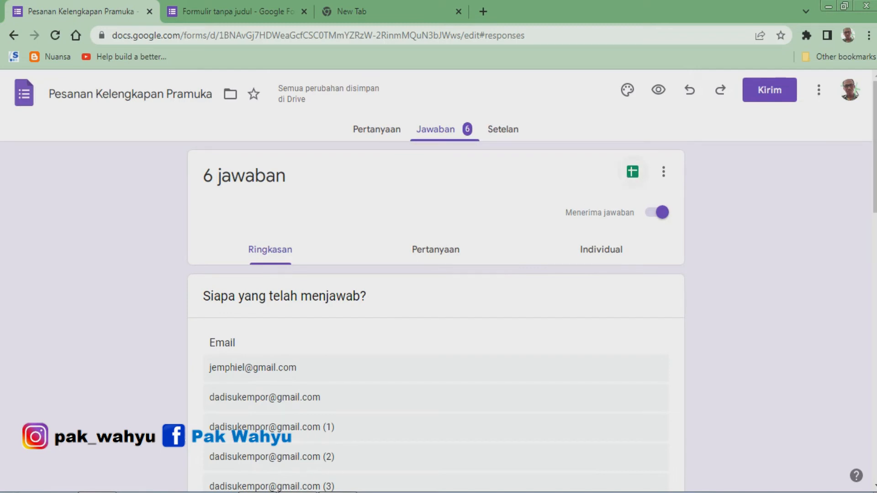
left_click(633, 172)
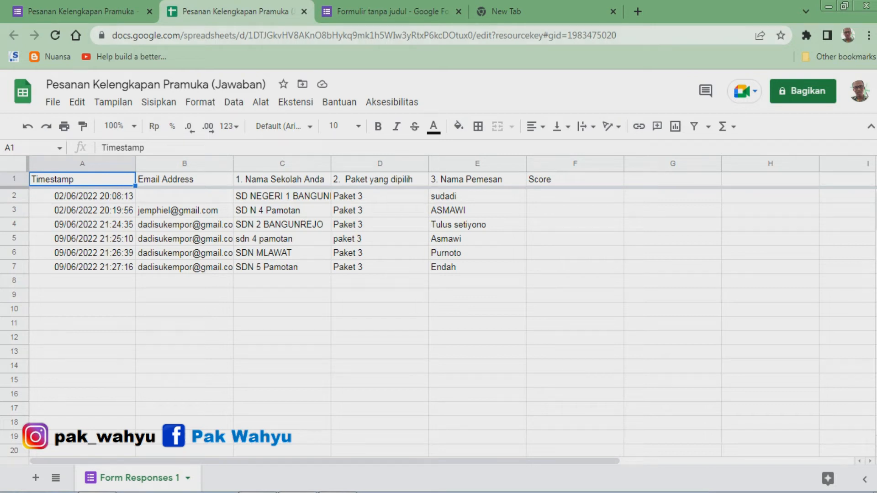
Switch to the Latihan Soal quiz form and scroll through its questions.
key("ctrl+Tab")
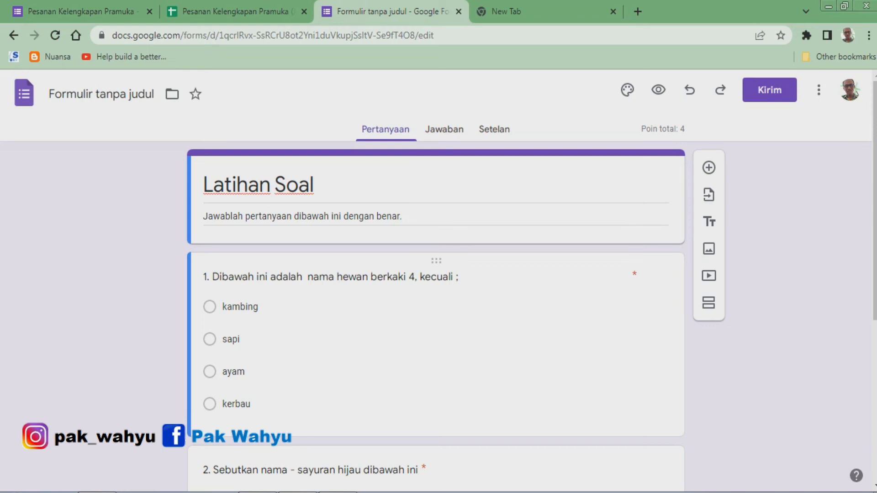
scroll(436, 274, "down", 1)
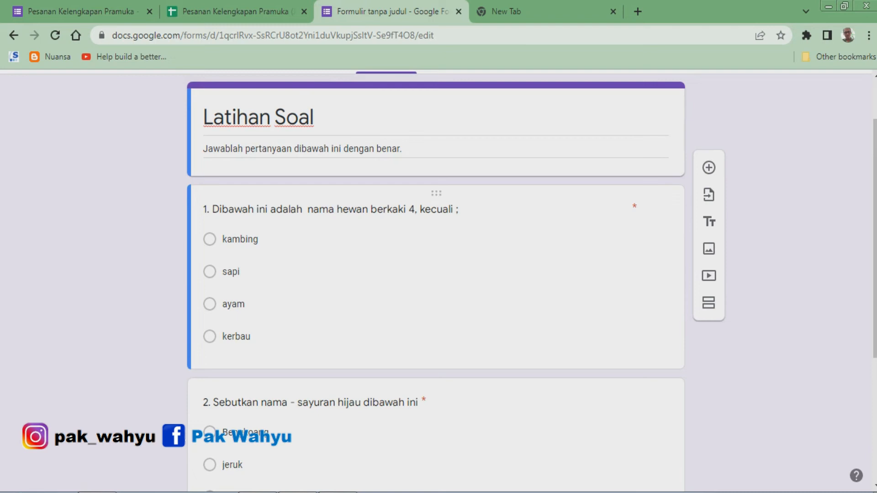
Scroll down and back up through the Latihan Soal quiz's first questions once more.
scroll(436, 274, "down", 3)
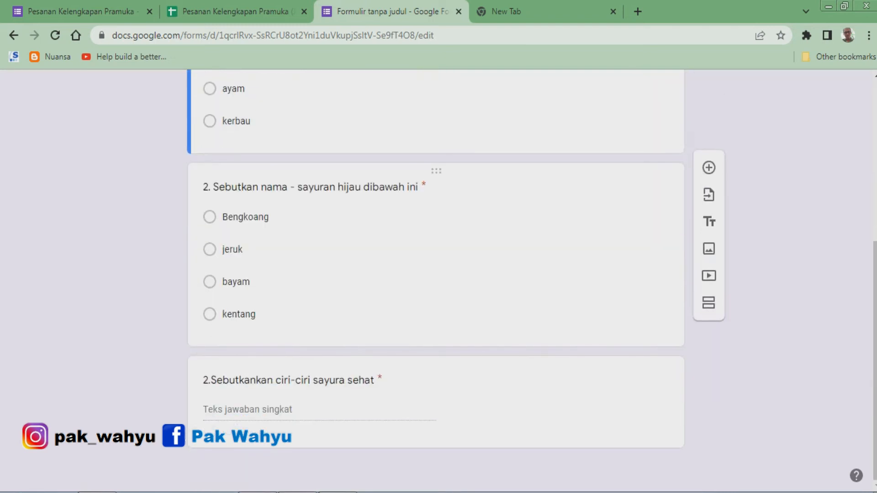
scroll(436, 274, "up", 2)
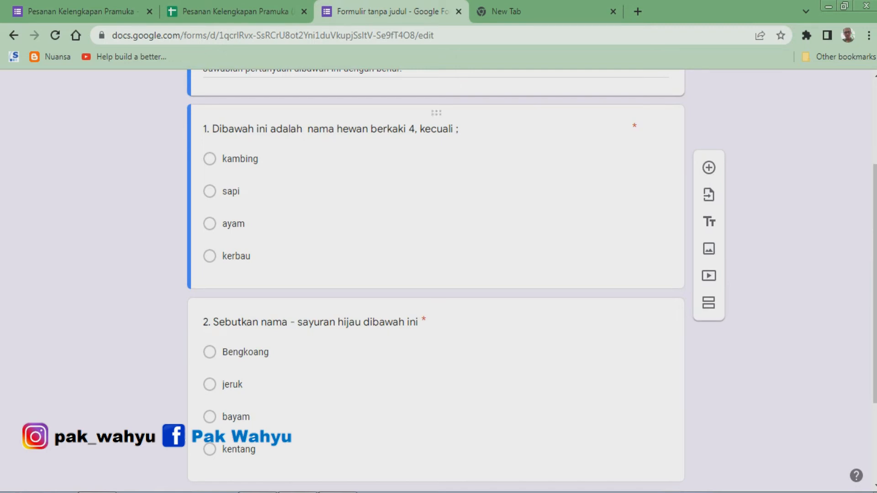
scroll(436, 206, "up", 3)
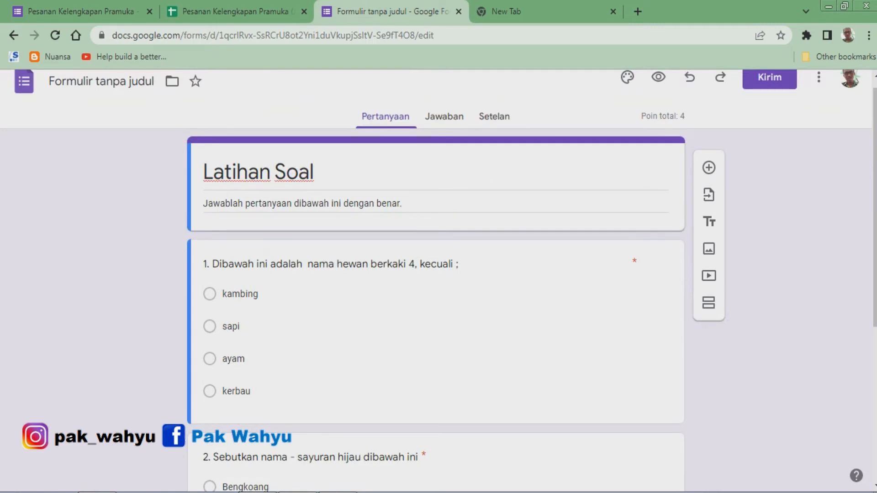
scroll(436, 274, "up", 1)
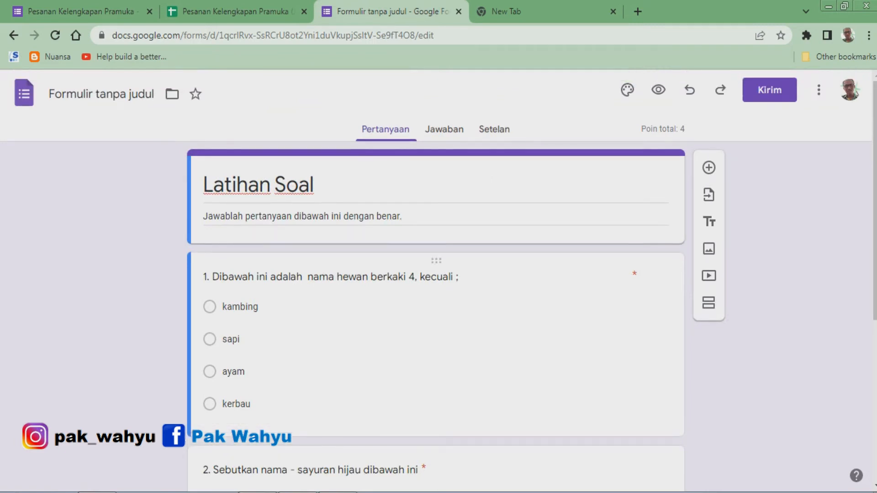
Open Google Forms from the Google apps launcher in a new tab and start a blank form.
key("alt+Tab")
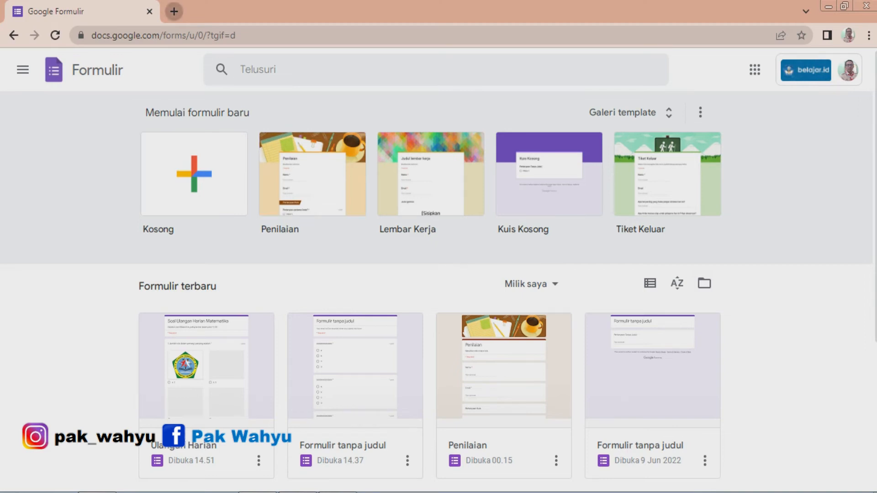
left_click(174, 11)
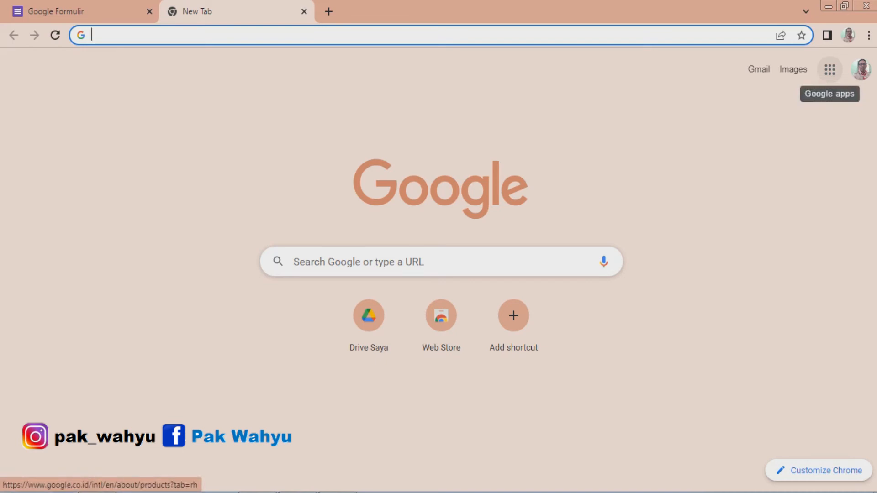
left_click(830, 70)
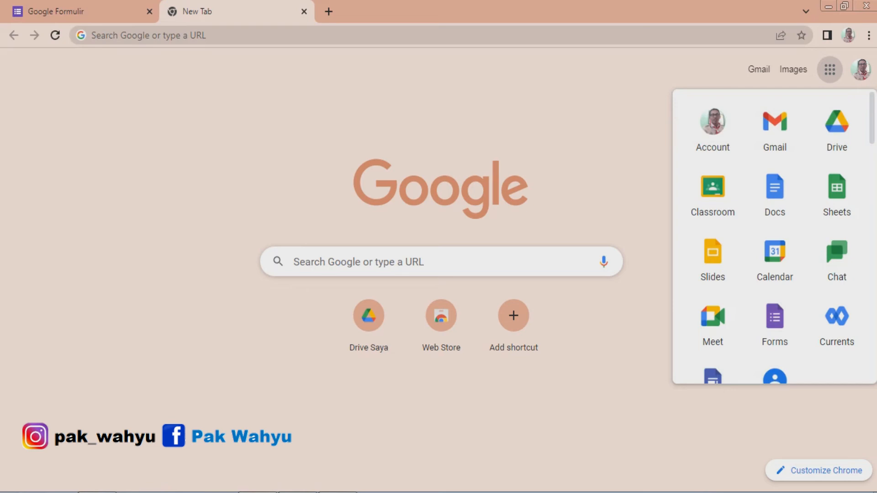
scroll(773, 237, "down", 3)
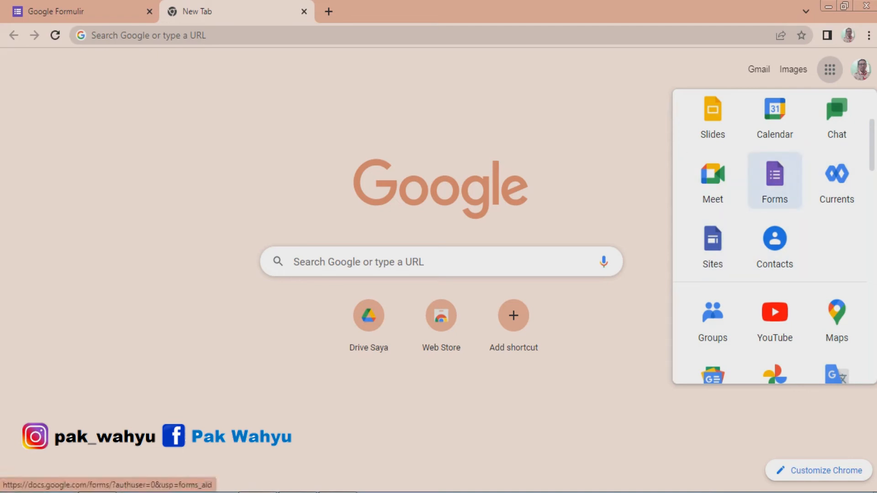
left_click(774, 180)
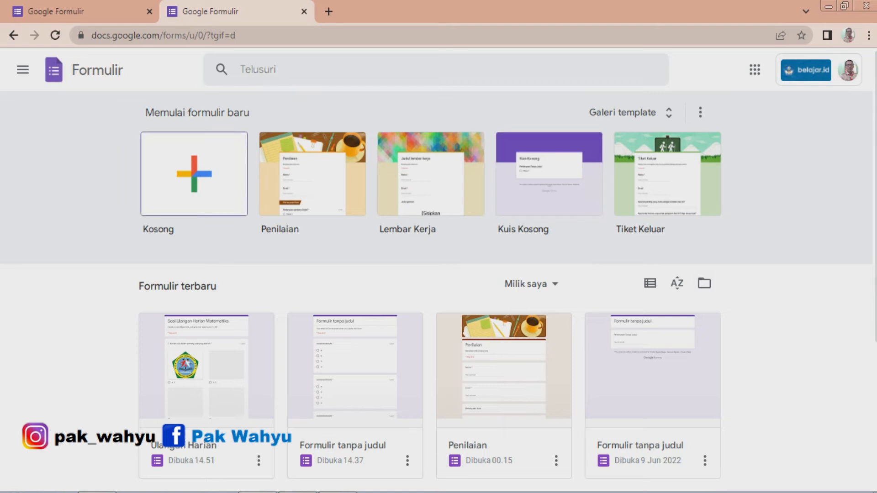
left_click(194, 174)
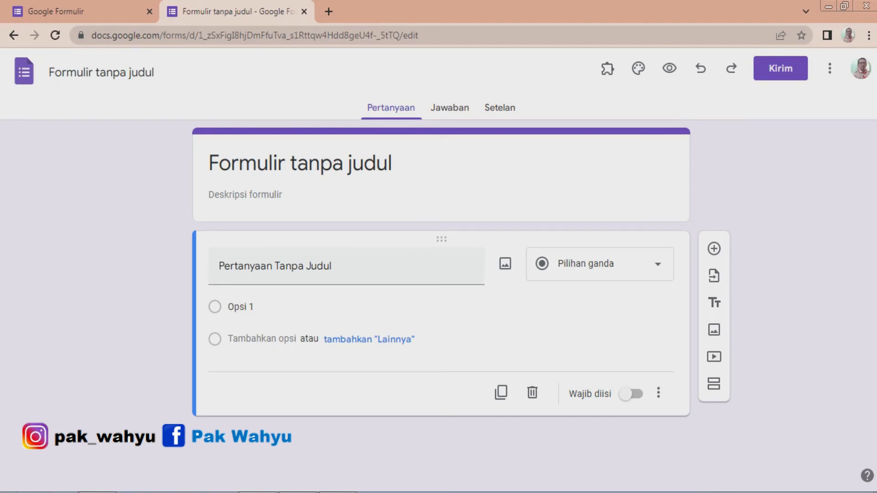
Rename the form title to Ulangan Harian PJOK.
left_click(237, 163)
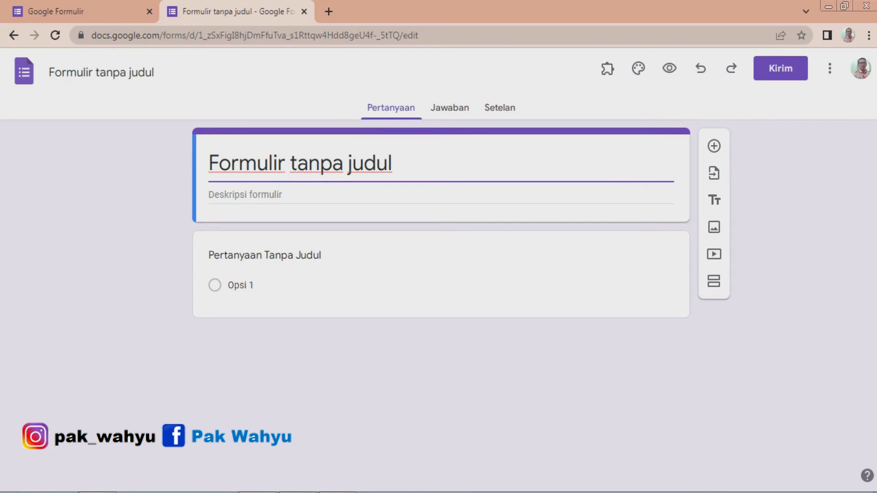
left_click_drag(394, 163, 208, 163)
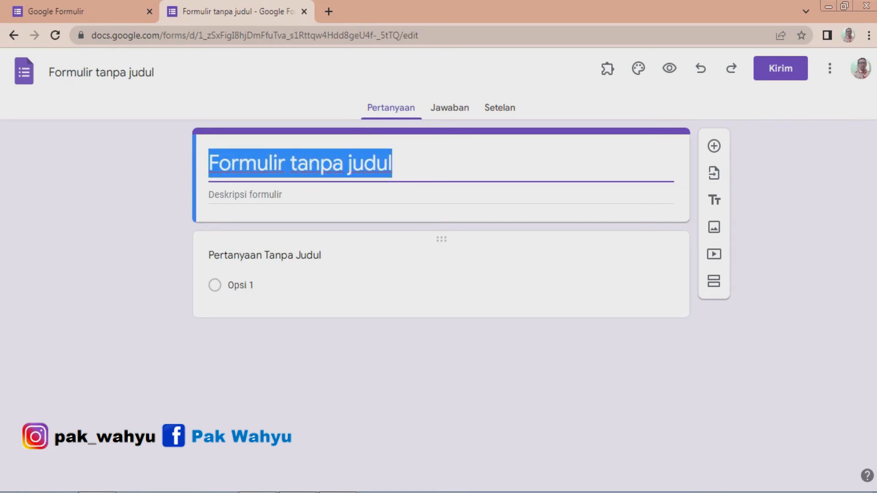
type("Ulangan ")
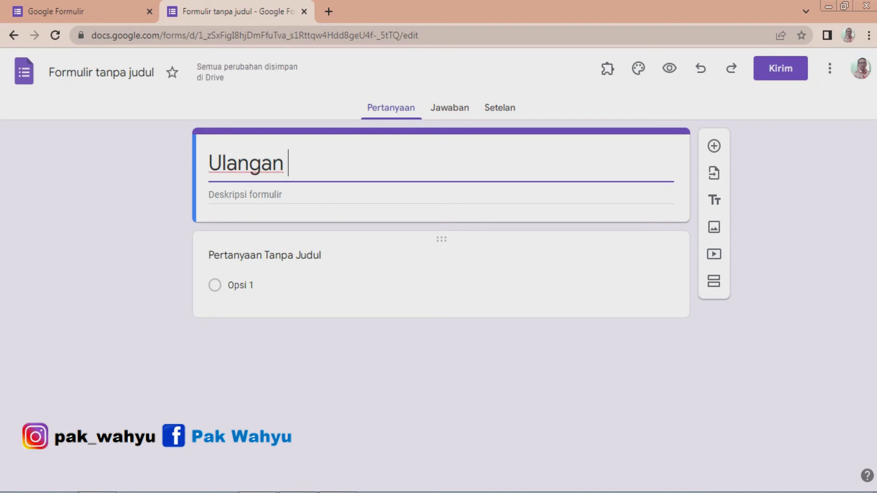
type("Harian")
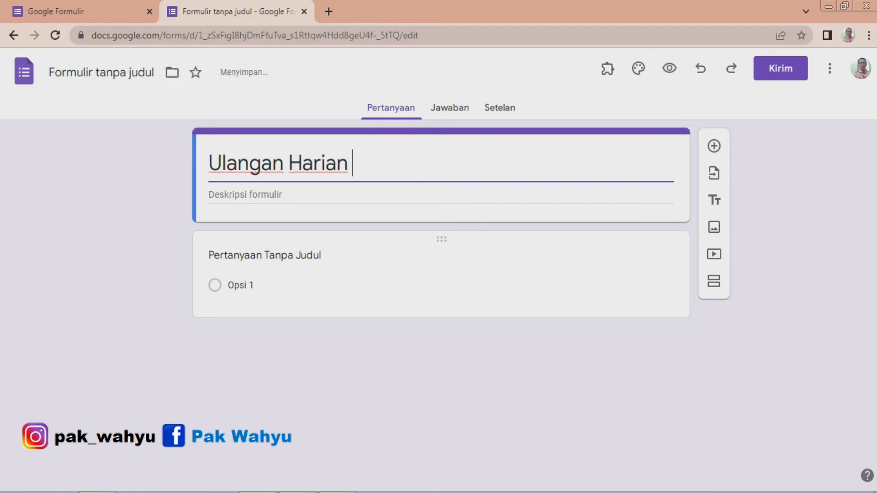
type(" PJOK")
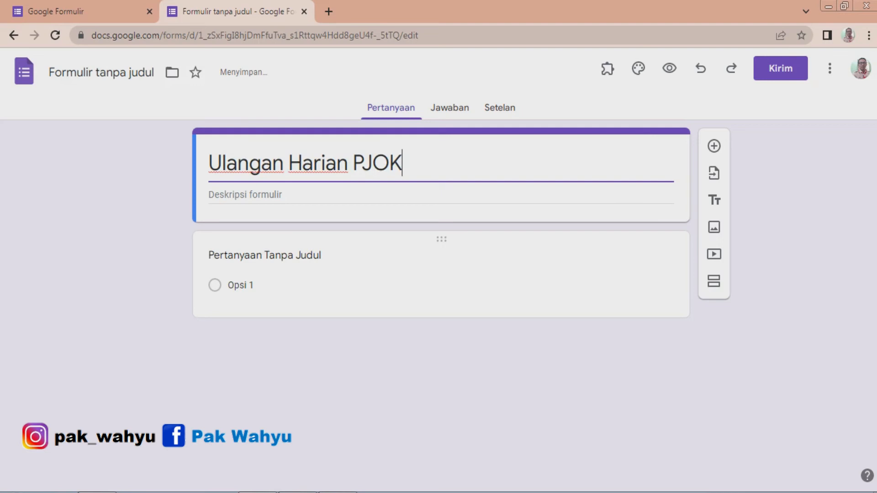
Set the form description to Berilah tanda silang (x) pada jawaban yang paling benar.
left_click(244, 195)
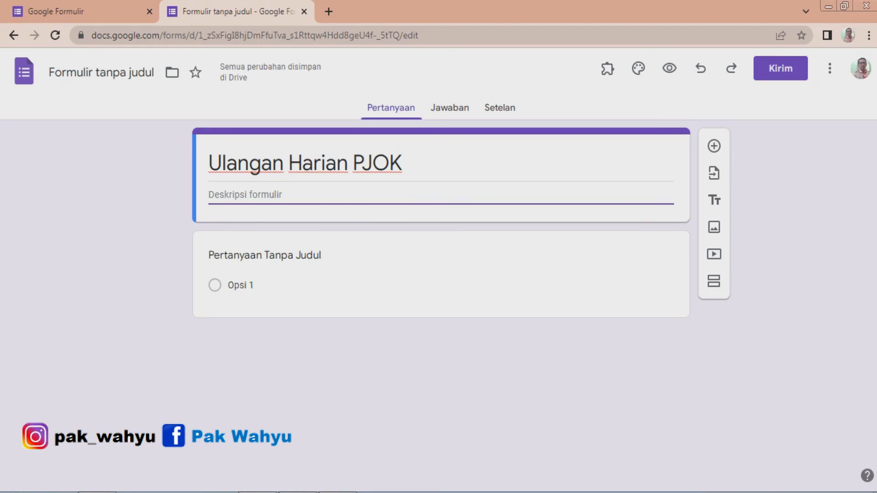
type("B")
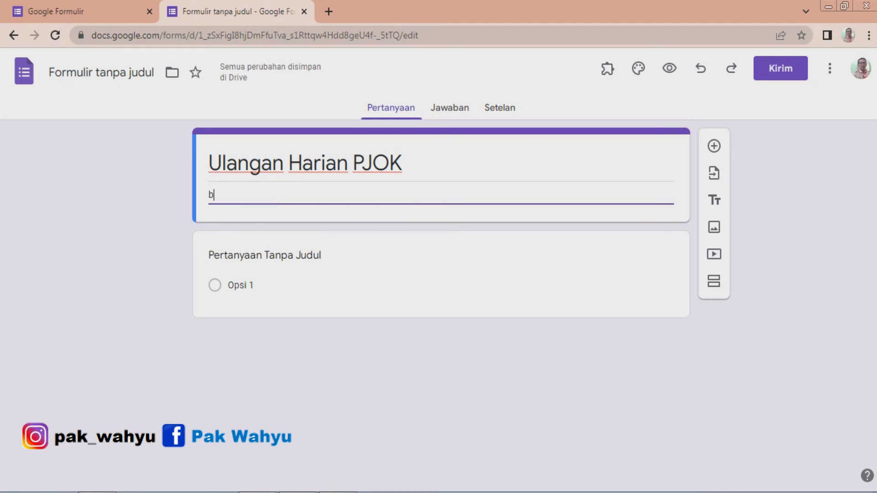
key("BackSpace")
type("Berilah tanda silang (x) pada jawaban yang paling benar")
type(".")
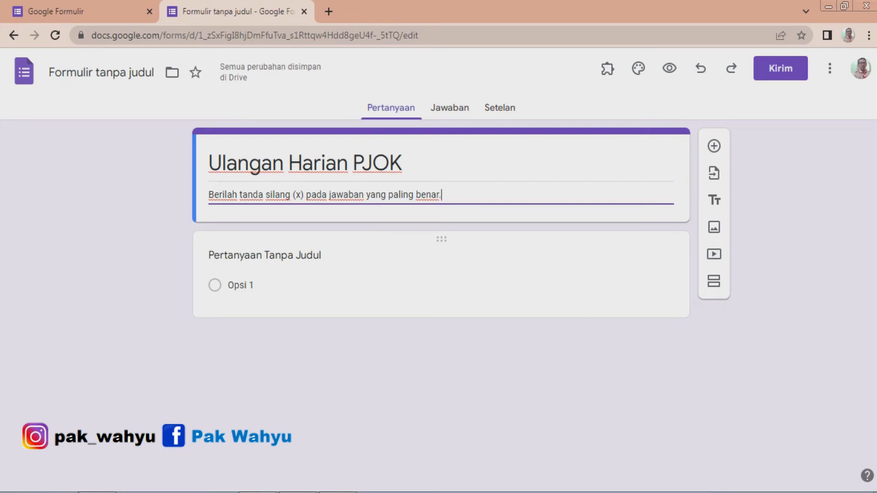
Enter the first question as 1. Anggota badan yang yerg lebih dahulu menyentuh matras pada saat melakukan gerakan guling depan adalah :.
left_click(277, 256)
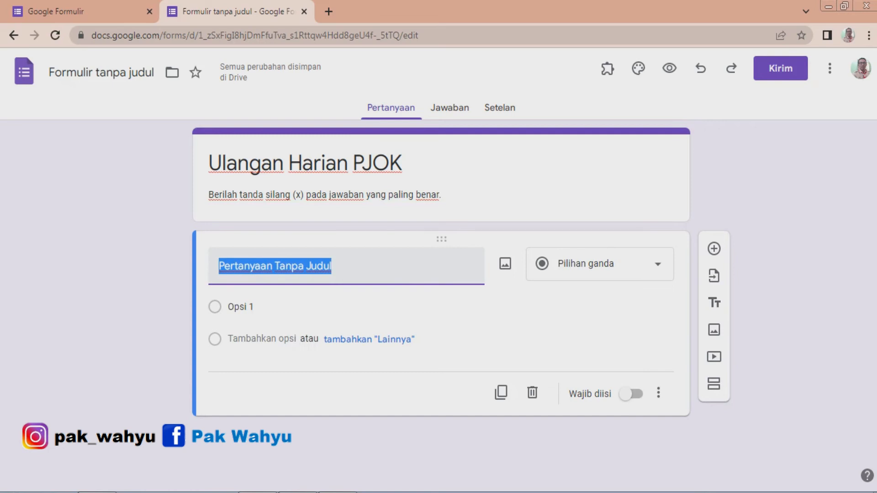
type("1.")
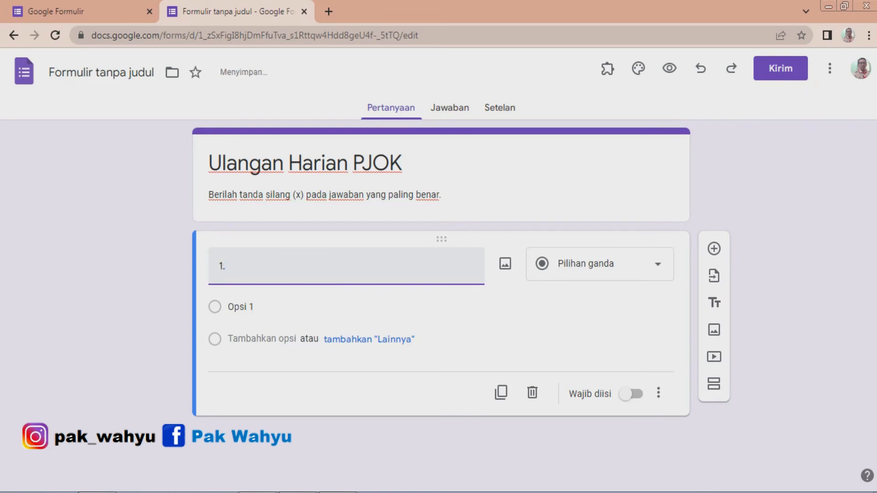
type("Anggota badan yang yerlebih dahulu menyentuh matras pada saat melakukan gerakan guling depan adalah :")
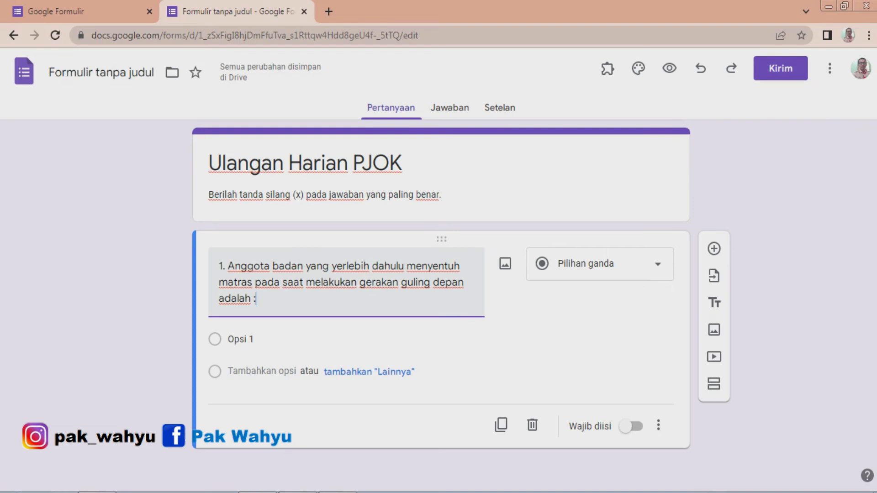
left_click(347, 266)
type("g")
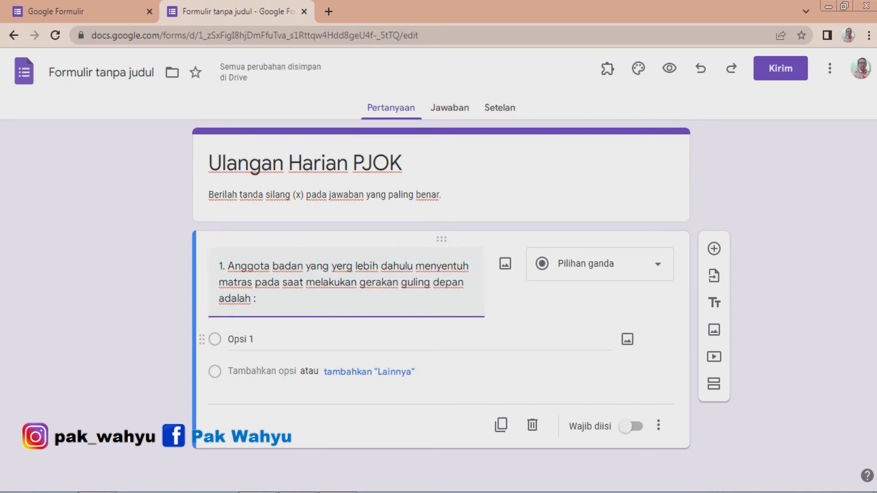
Keep the question type as Pilihan ganda and set the first answer option to a. kaki.
left_click(255, 340)
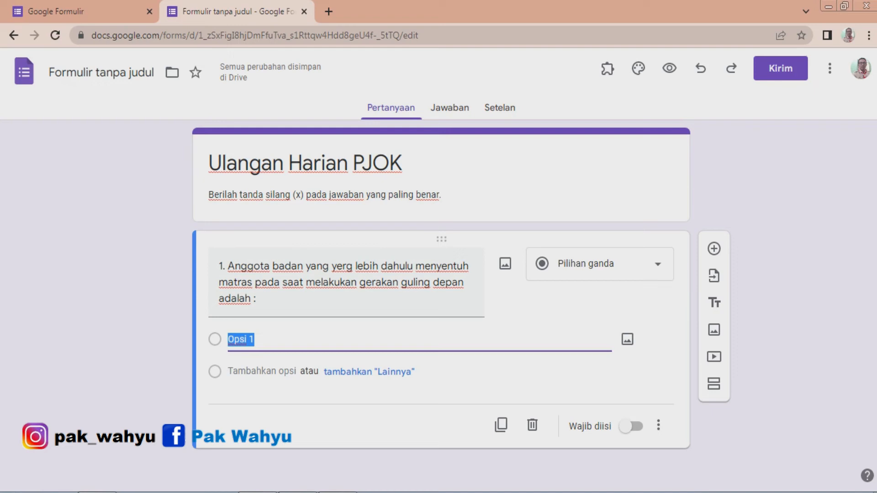
left_click(600, 264)
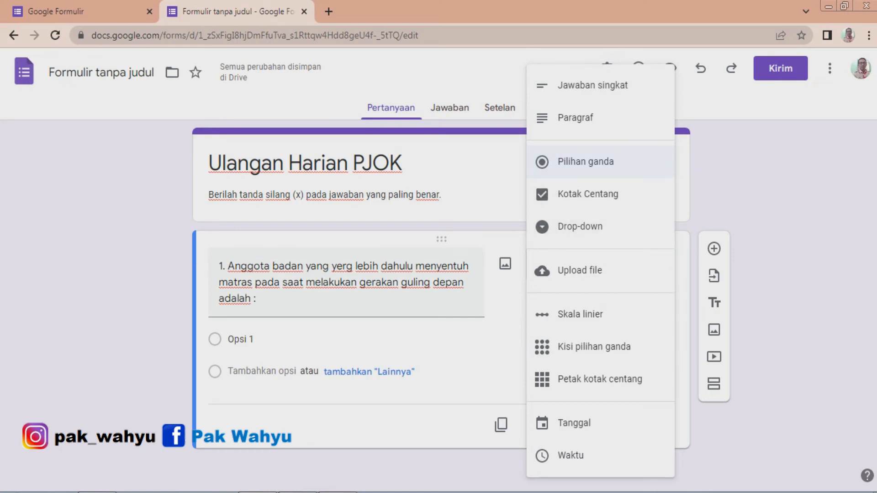
left_click(600, 162)
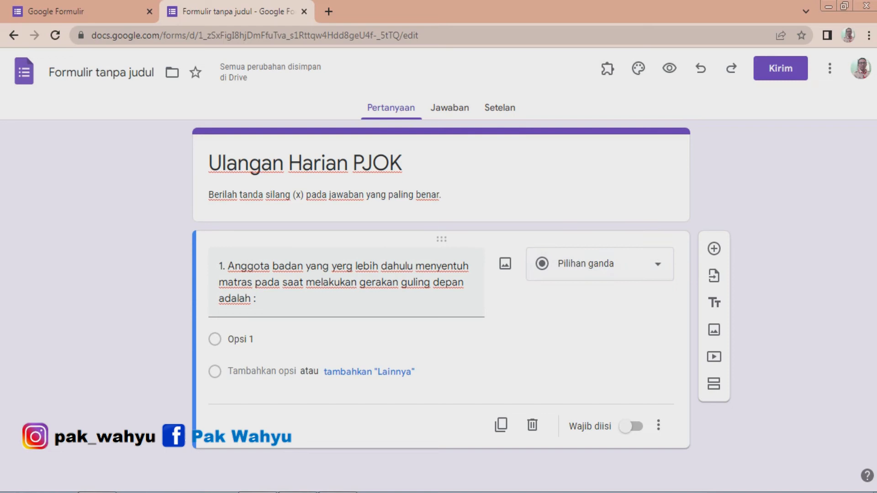
left_click(247, 339)
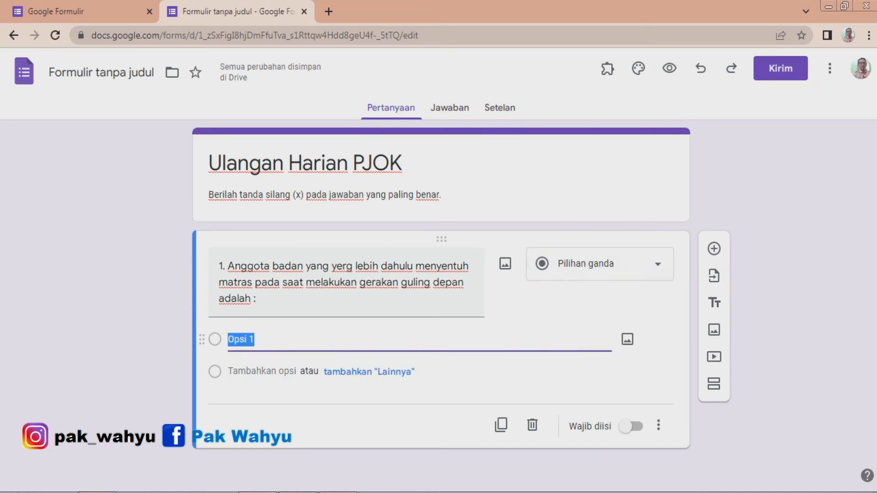
type("a.")
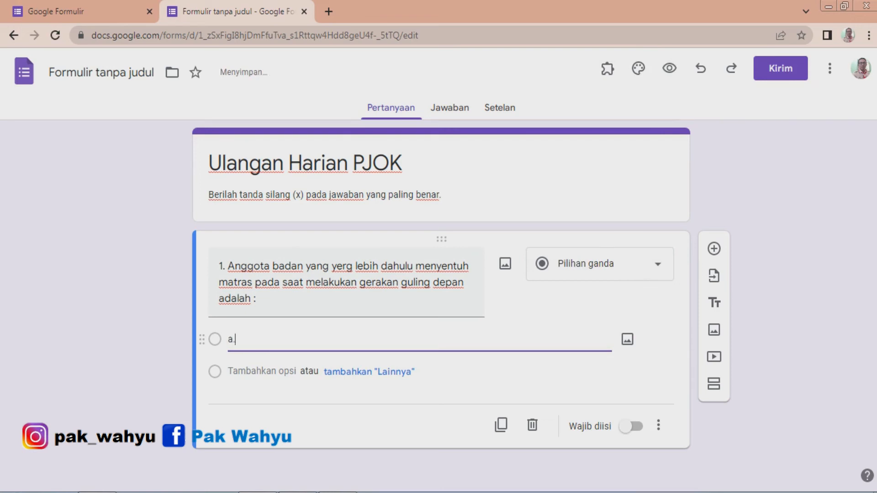
type(" kaki")
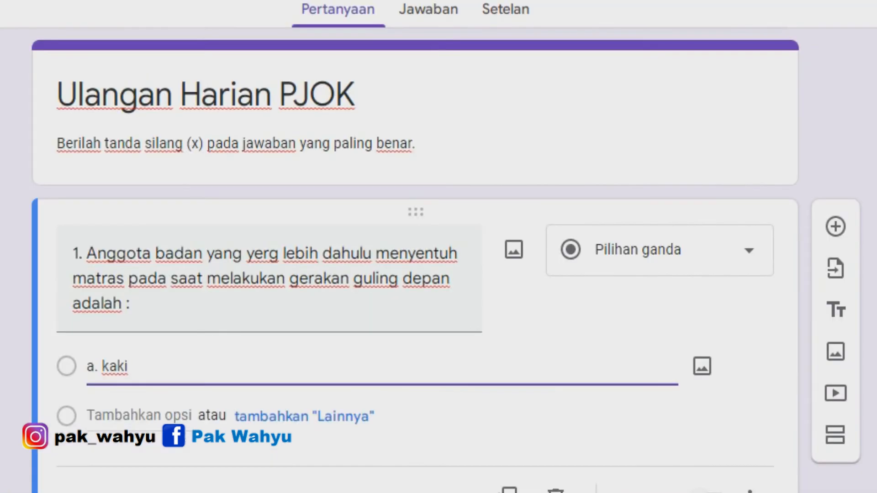
Add a second answer option b. Kepala.
left_click(91, 415)
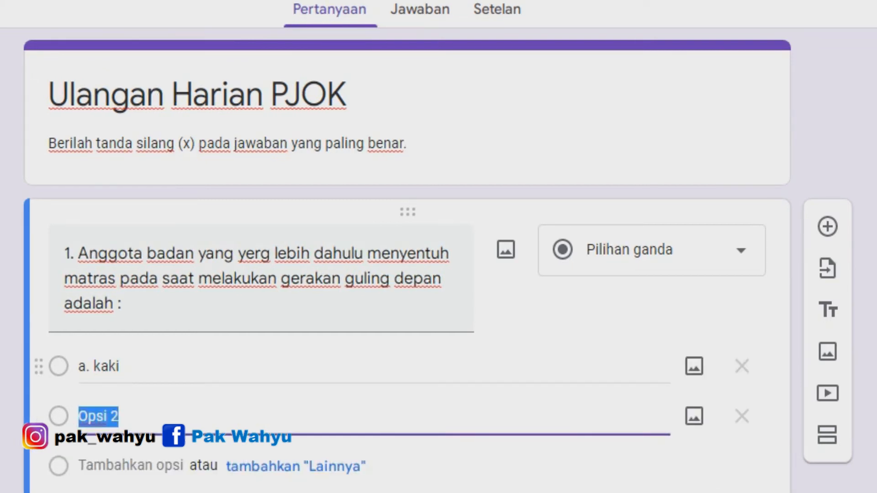
type("b.")
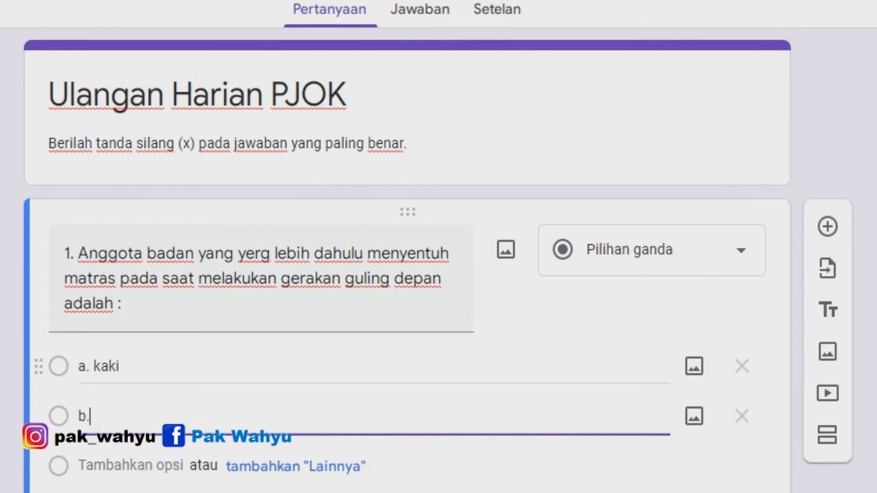
type(" Kepala")
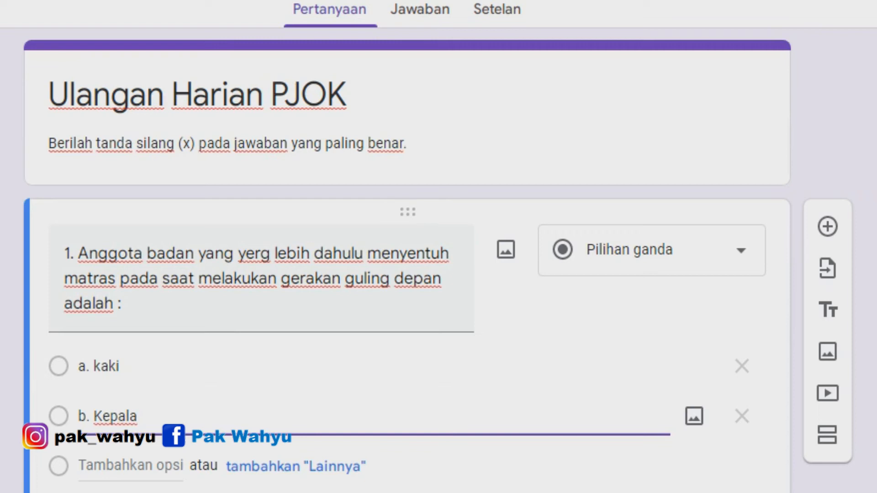
Add answer options c. punggung and d. Tengkuk to the first question.
left_click(131, 466)
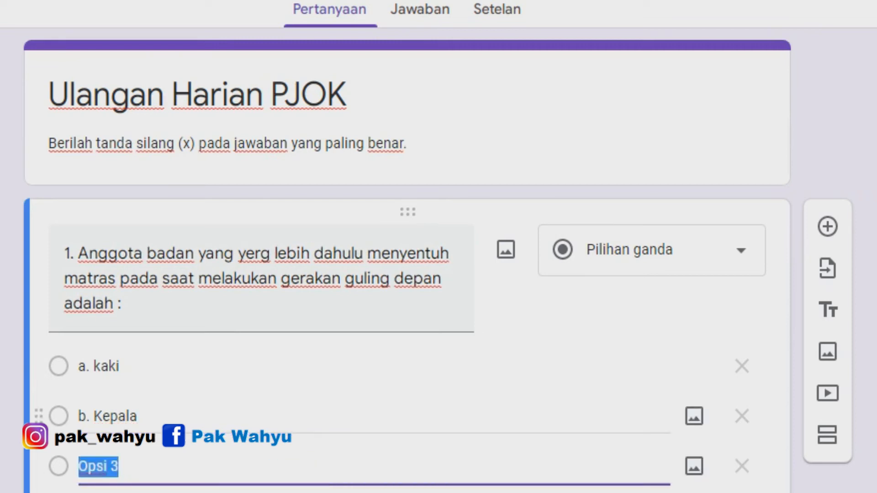
type("c.")
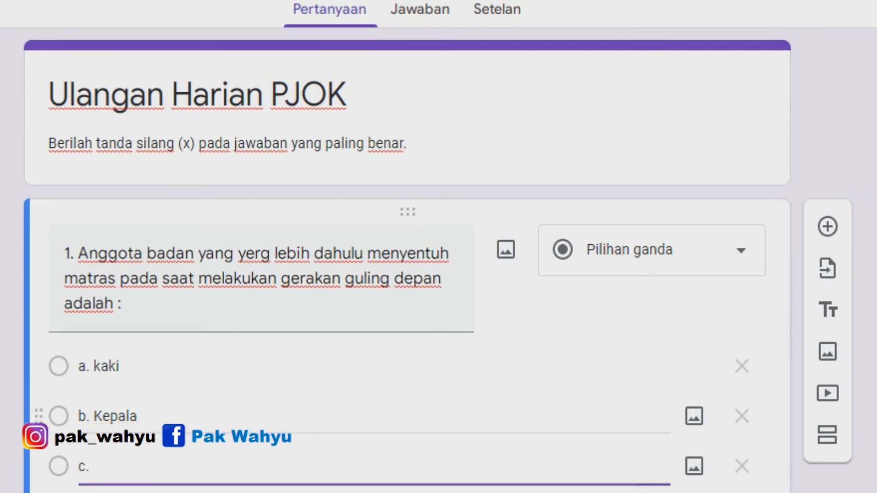
type(" punggung")
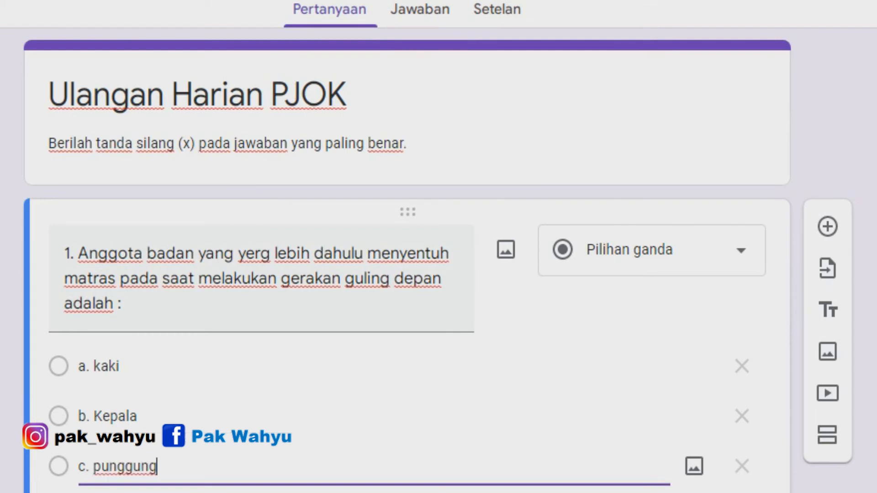
left_click(115, 492)
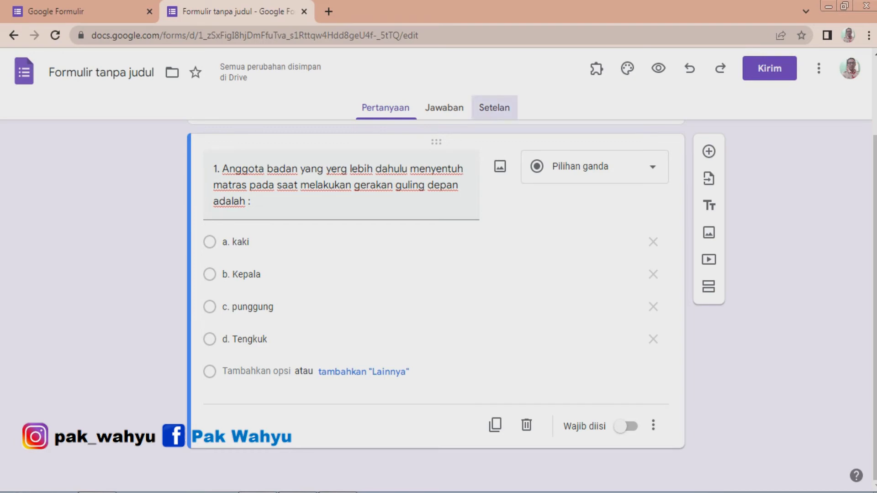
Turn the form into a quiz in the settings and return to the questions.
left_click(494, 107)
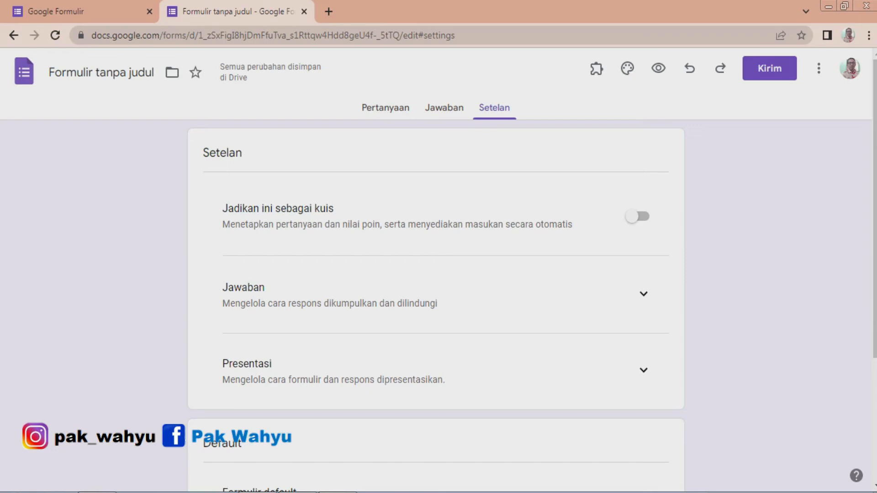
left_click(637, 216)
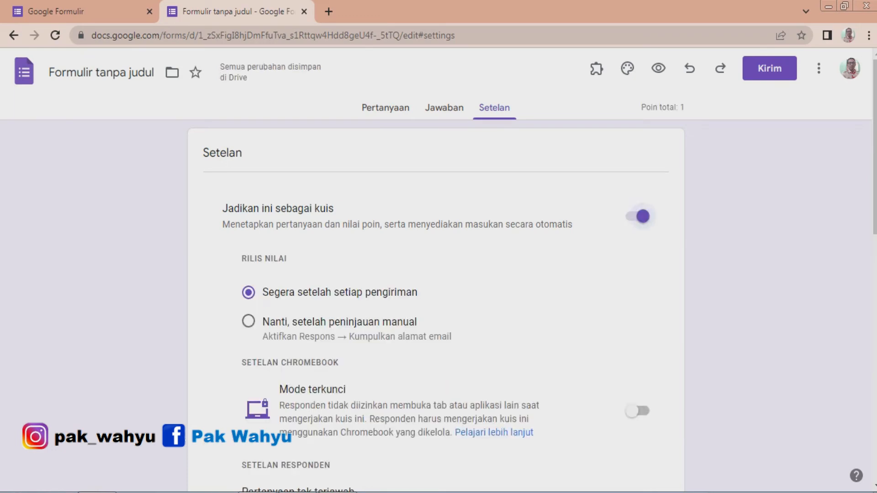
left_click(386, 107)
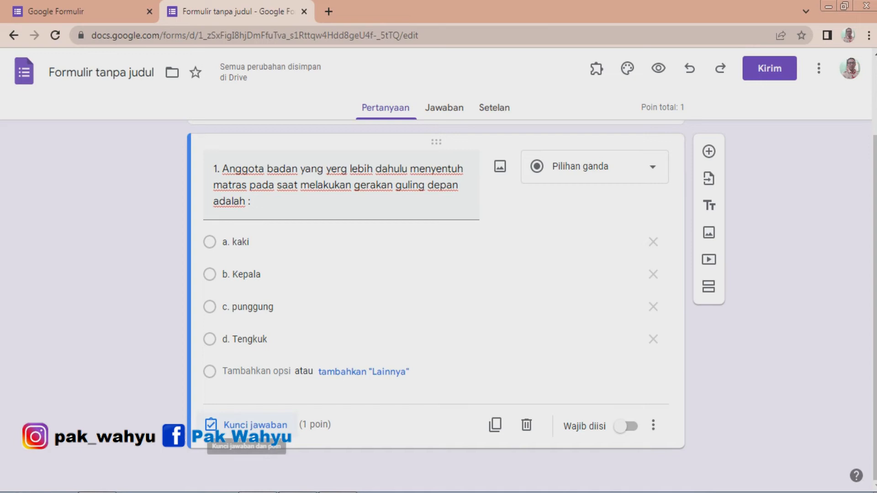
Set the answer key of question 1 to a. kaki, worth 1 point.
left_click(249, 425)
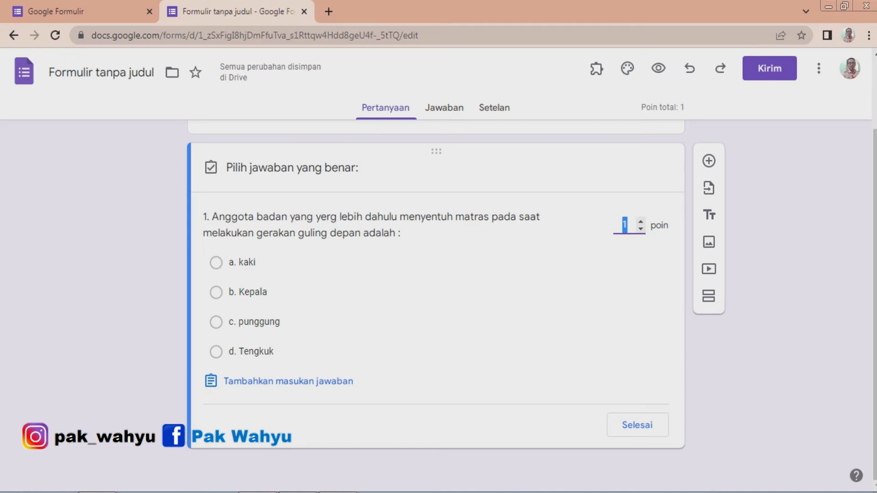
left_click(216, 263)
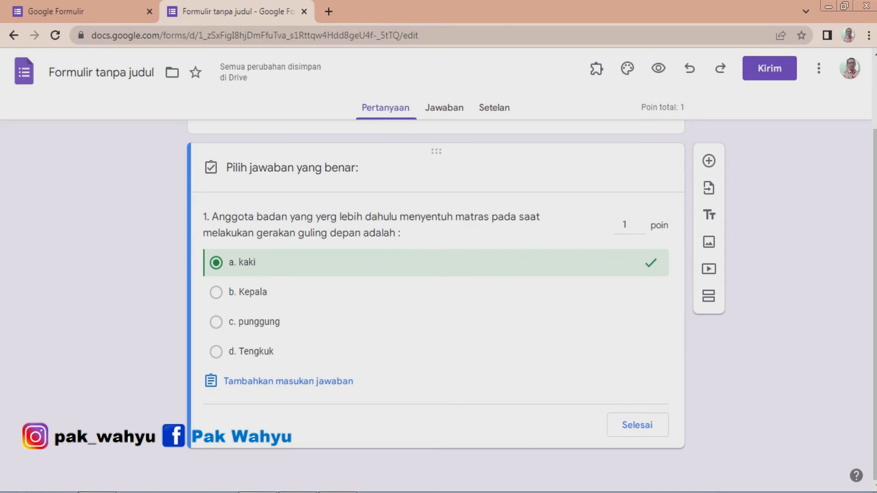
scroll(641, 293, "up", 2)
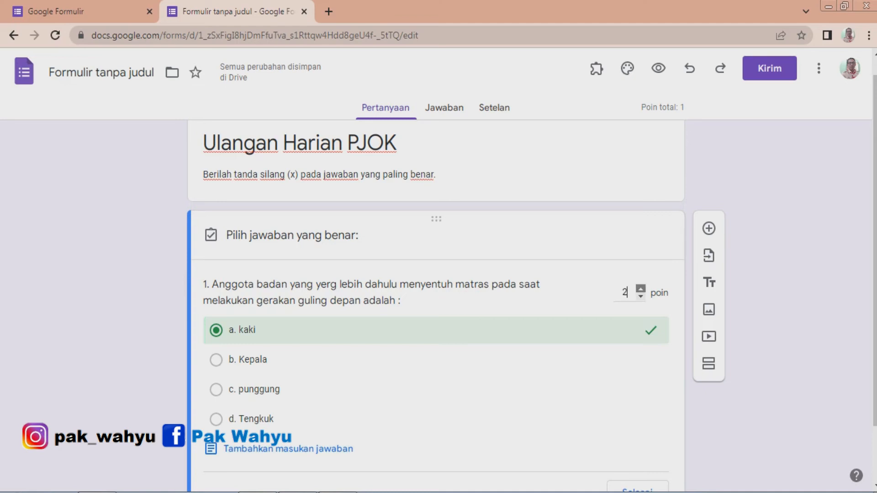
left_click(641, 289)
left_click(641, 296)
left_click(637, 487)
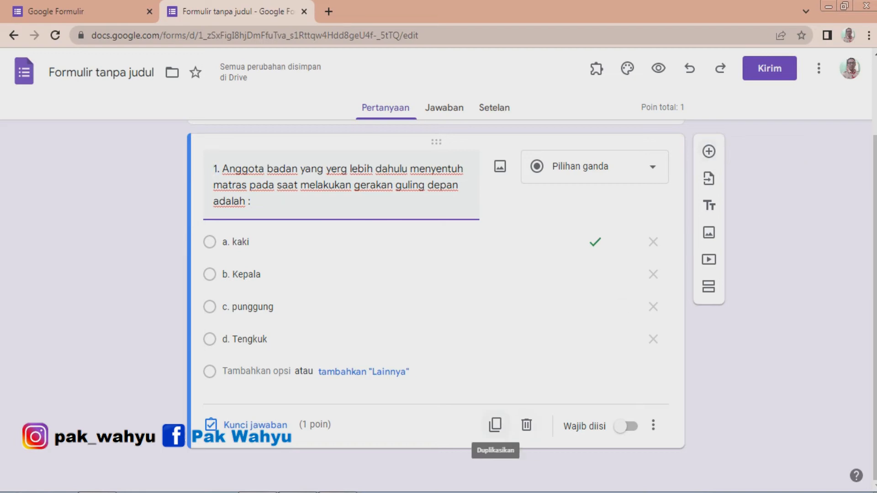
Duplicate the first question and renumber the copy as 2.
left_click(495, 425)
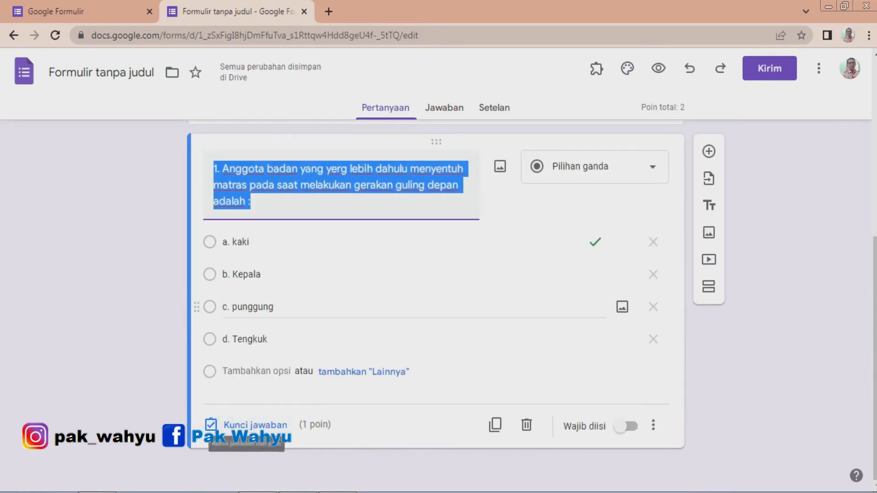
scroll(434, 306, "up", 2)
scroll(434, 306, "up", 2)
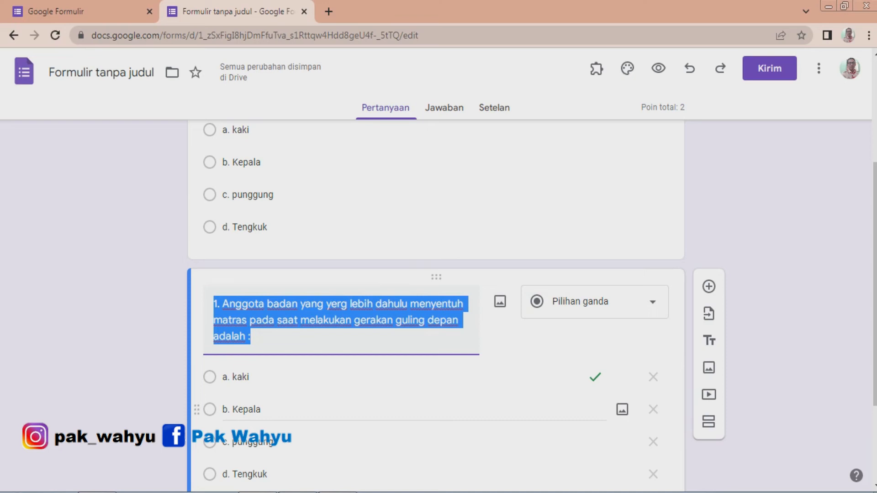
left_click(414, 410)
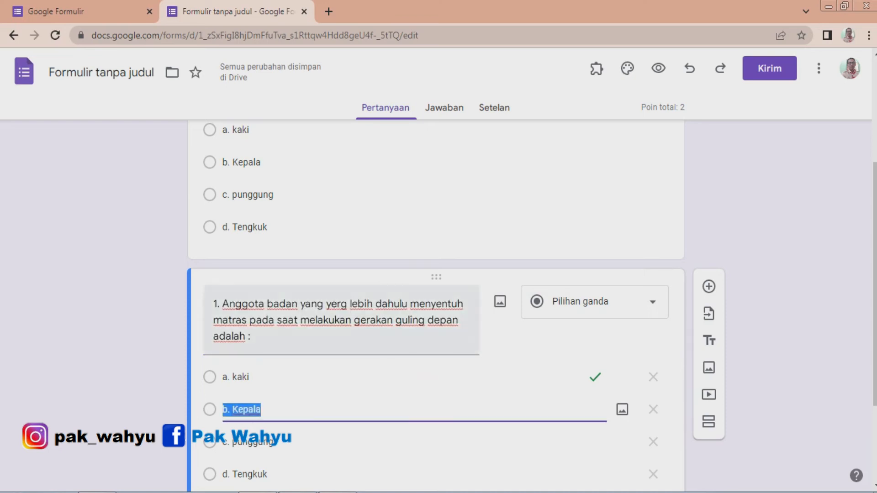
left_click(338, 319)
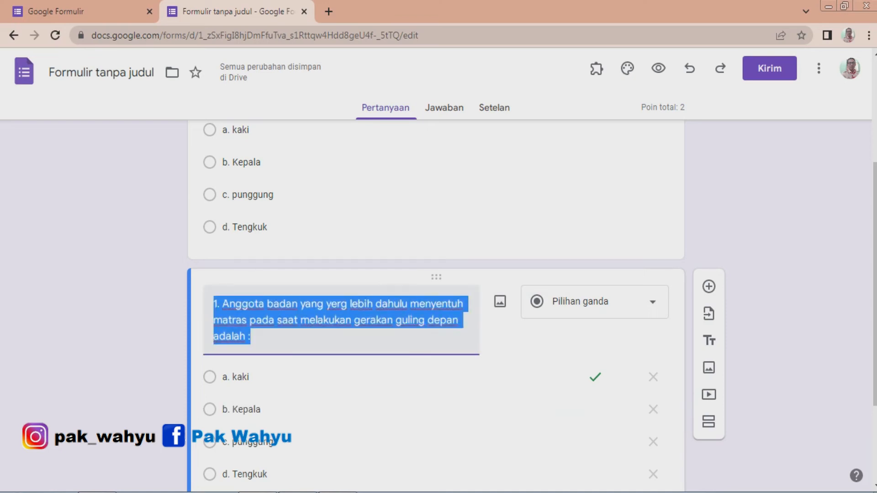
left_click(222, 304)
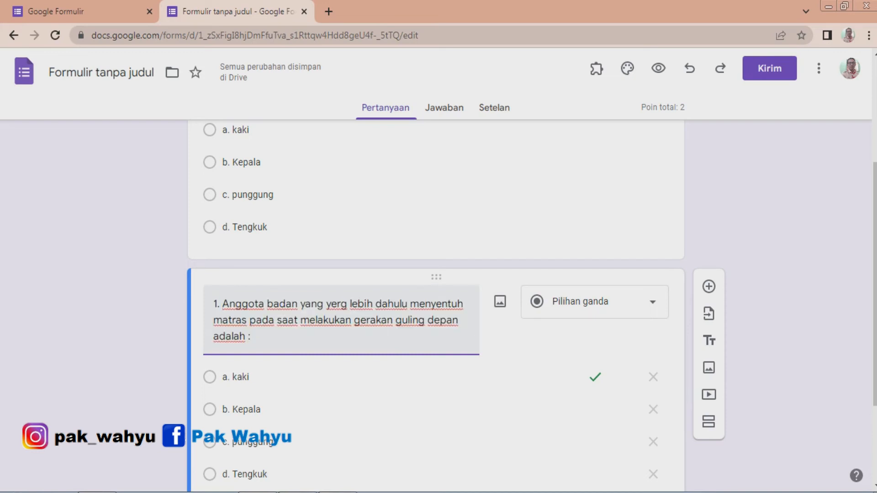
key("BackSpace")
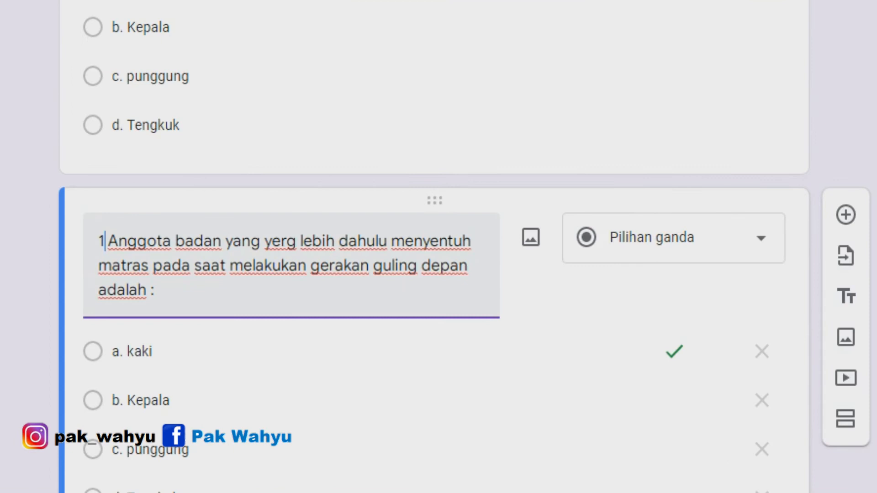
key("BackSpace")
type("2.")
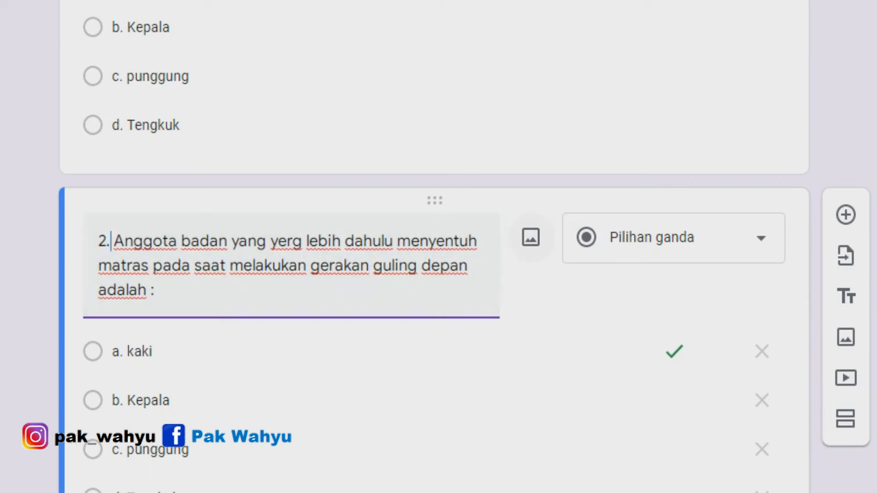
Insert the image diriku 2 from the computer into question 2.
left_click(531, 237)
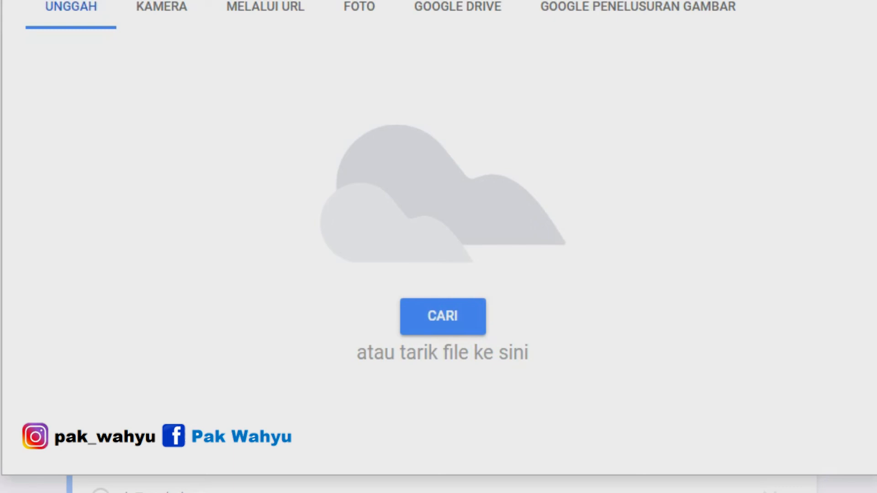
left_click(443, 316)
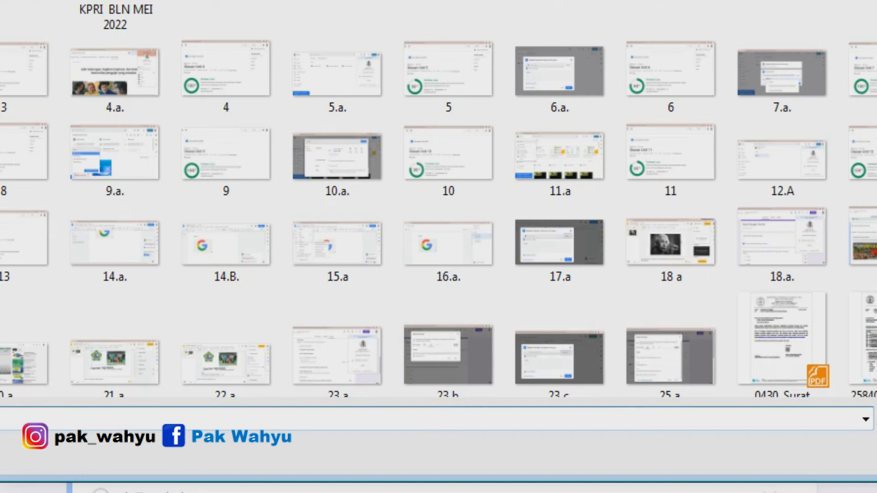
scroll(438, 199, "down", 5)
scroll(438, 199, "down", 10)
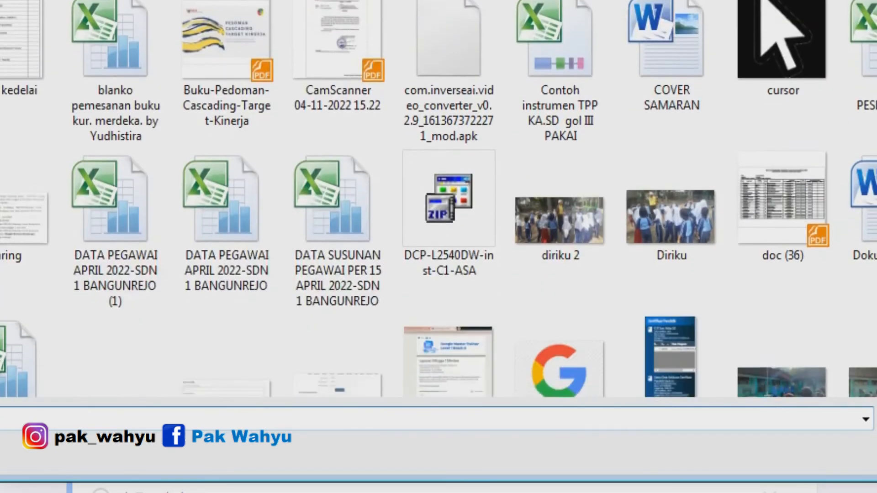
scroll(439, 199, "down", 8)
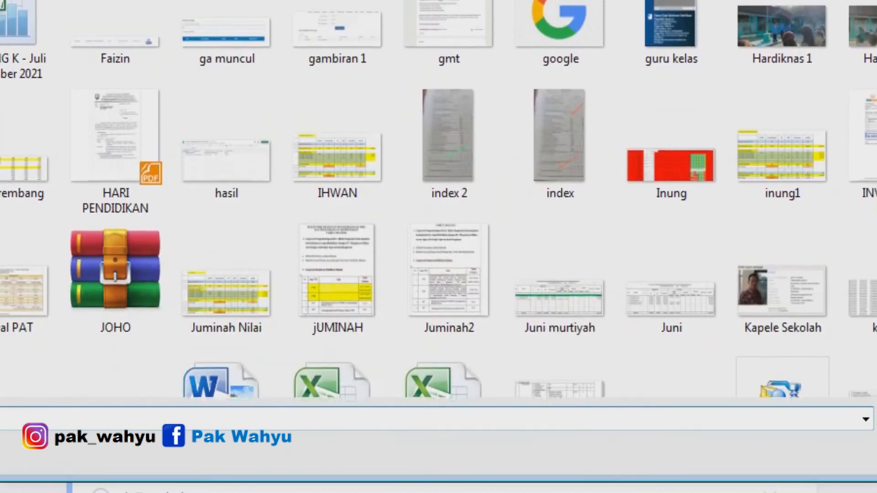
scroll(439, 199, "up", 4)
scroll(439, 199, "down", 18)
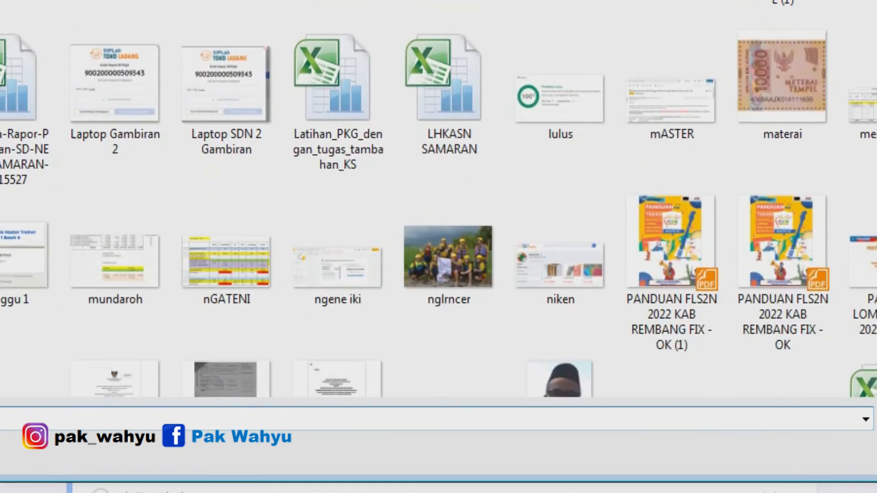
scroll(438, 199, "down", 6)
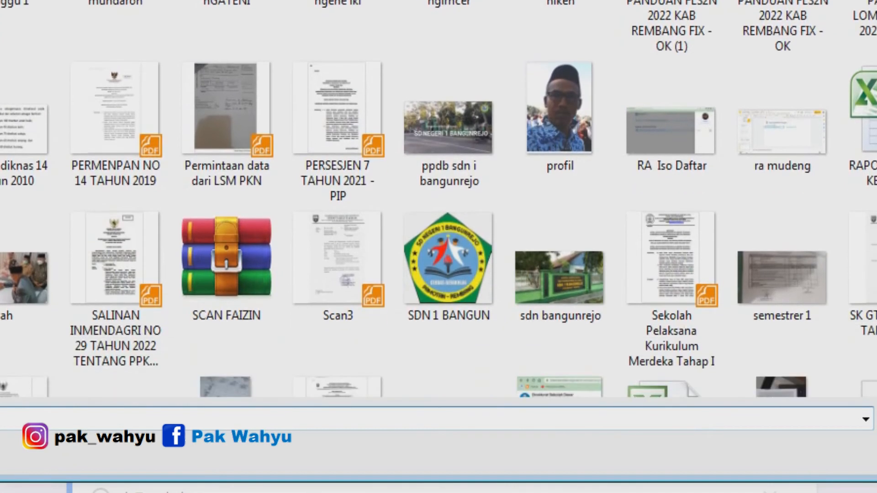
scroll(438, 199, "up", 15)
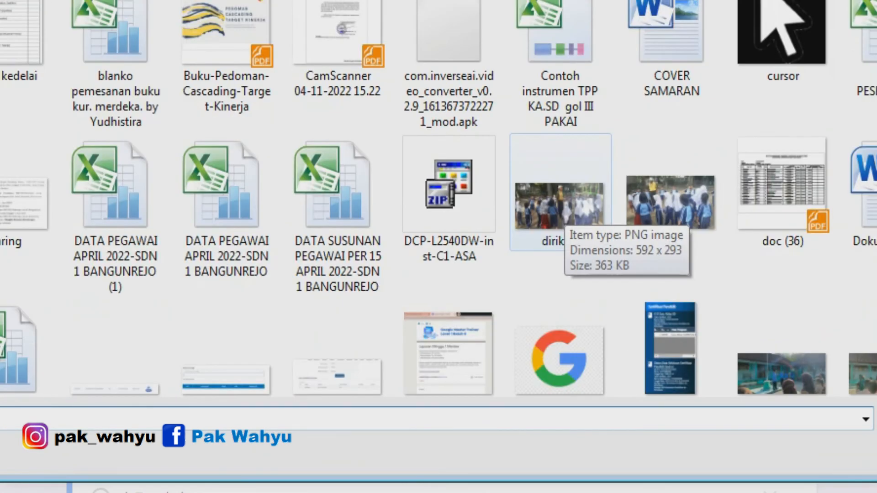
left_click(565, 204)
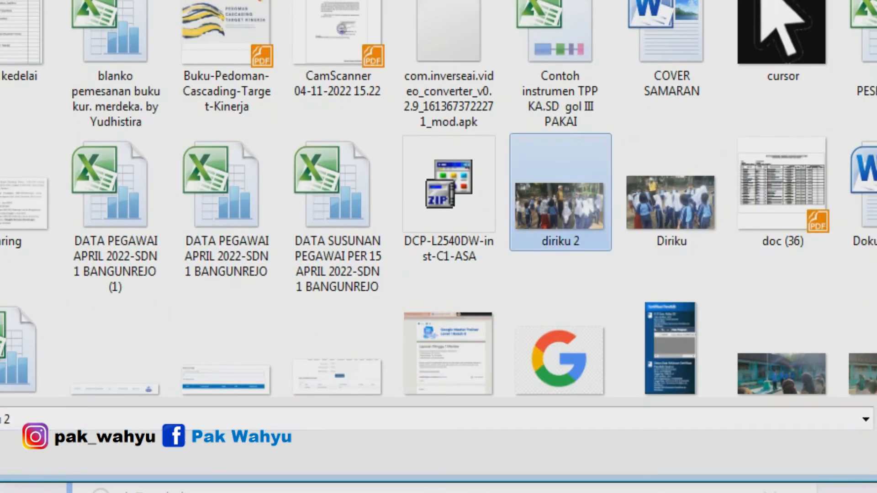
key("Return")
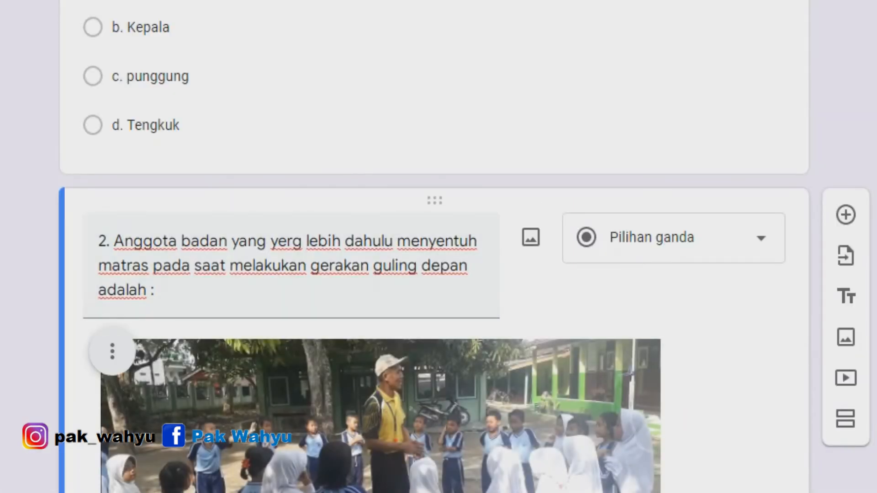
Replace question 2's text with 2. Pada gambar dibawah ini teman-temanmu sedang melakukan aktifitas apa?
scroll(434, 247, "down", 5)
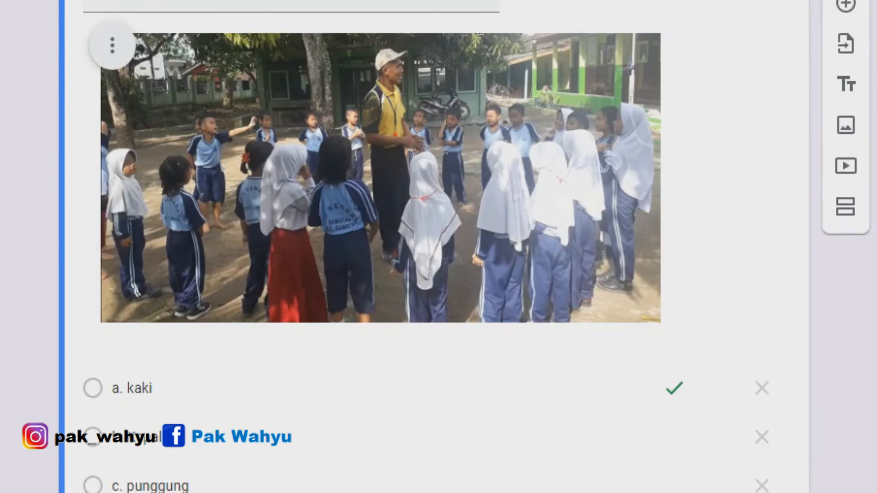
scroll(434, 246, "up", 2)
scroll(433, 247, "down", 1)
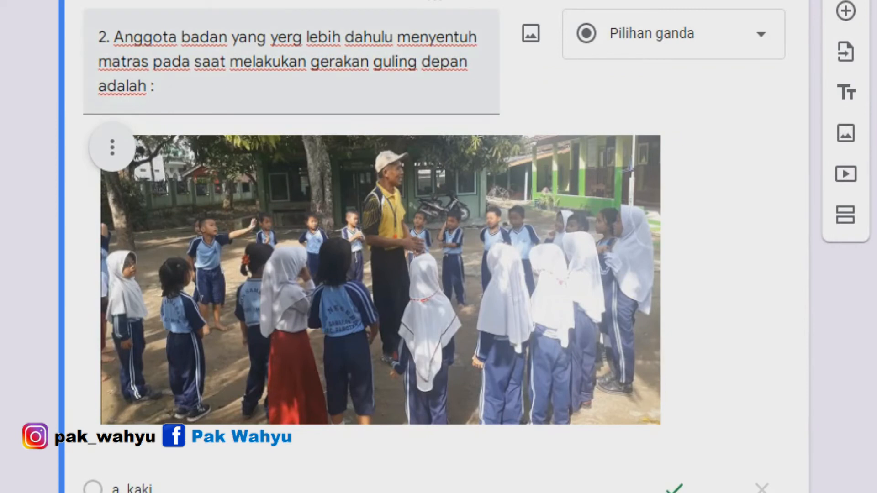
left_click(115, 87)
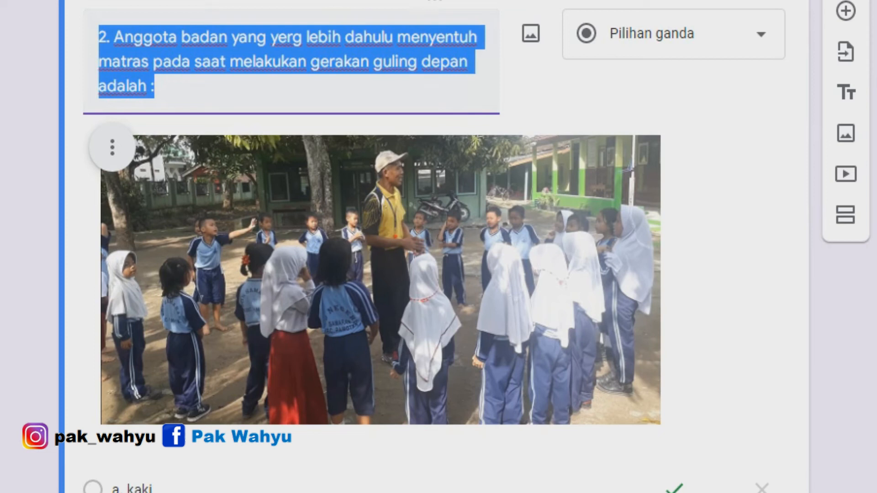
type("2. Pada gambar dibawah ini teman-temanmu sedang melakukan aktifitas apa?")
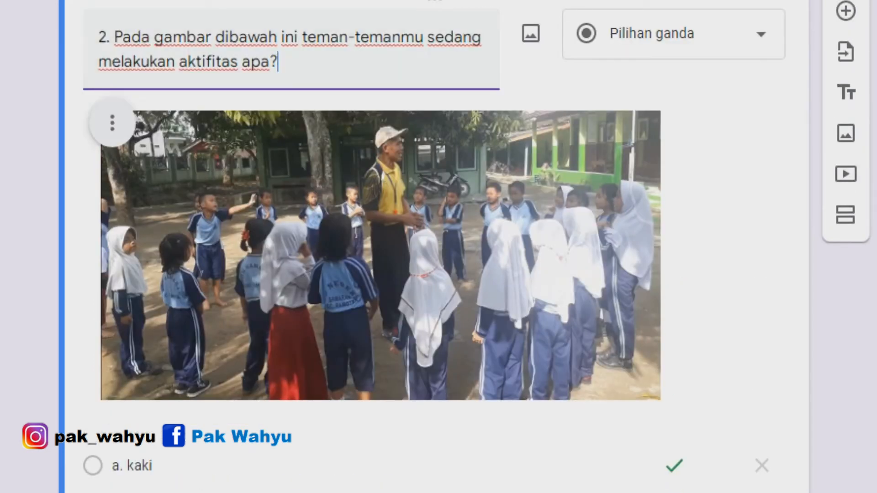
scroll(379, 246, "down", 2)
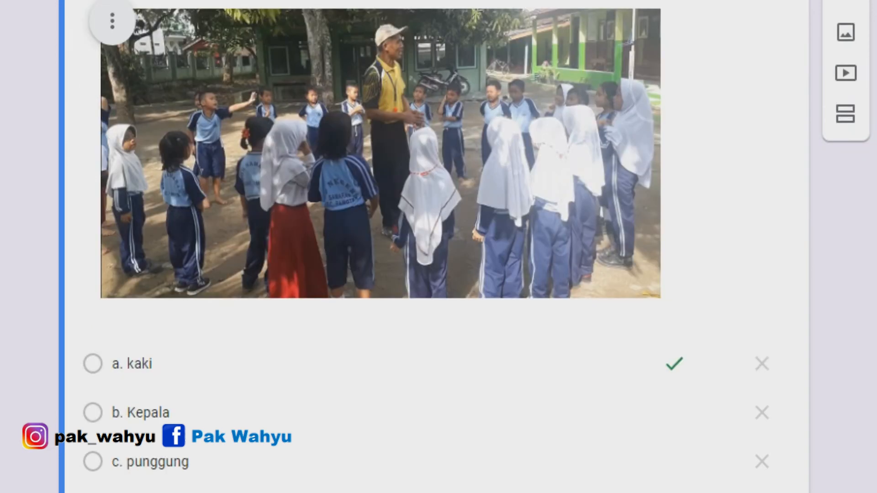
scroll(379, 247, "up", 2)
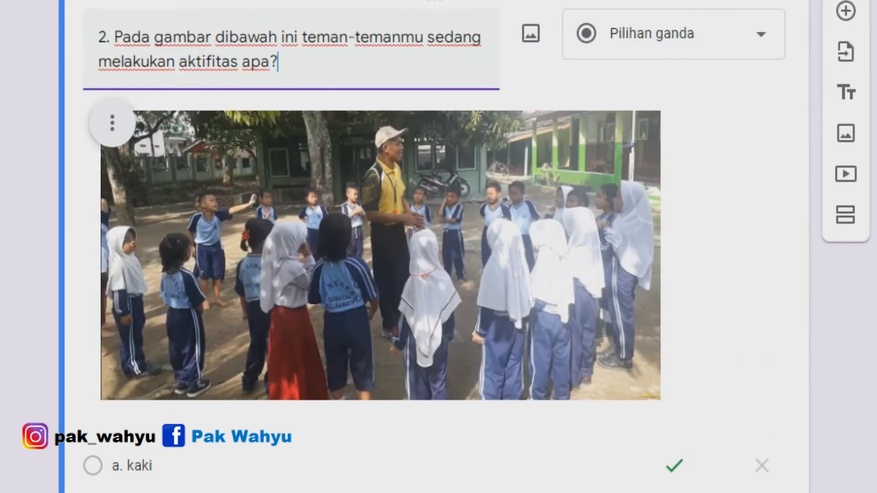
scroll(379, 247, "down", 4)
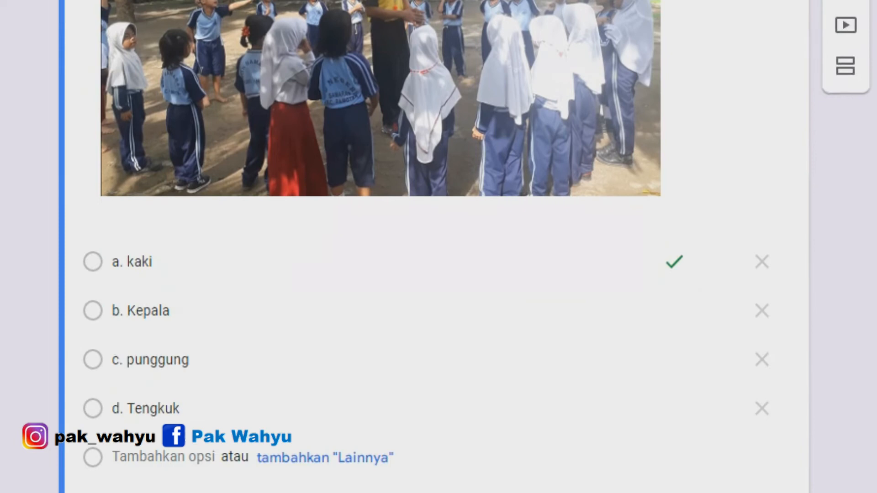
scroll(379, 246, "up", 4)
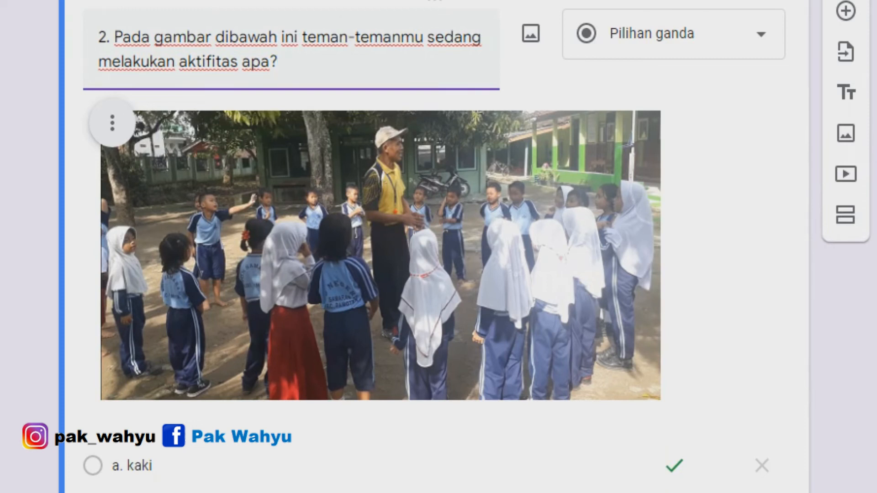
scroll(379, 246, "down", 4)
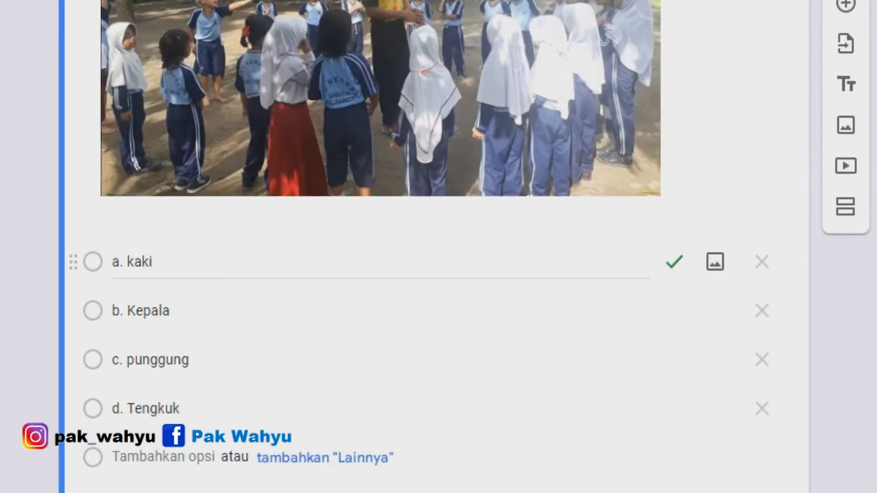
Replace question 2's options with a. Kerja bakti, b. Pembelajaran olahraga, c. senam and d. menari.
left_click(133, 262)
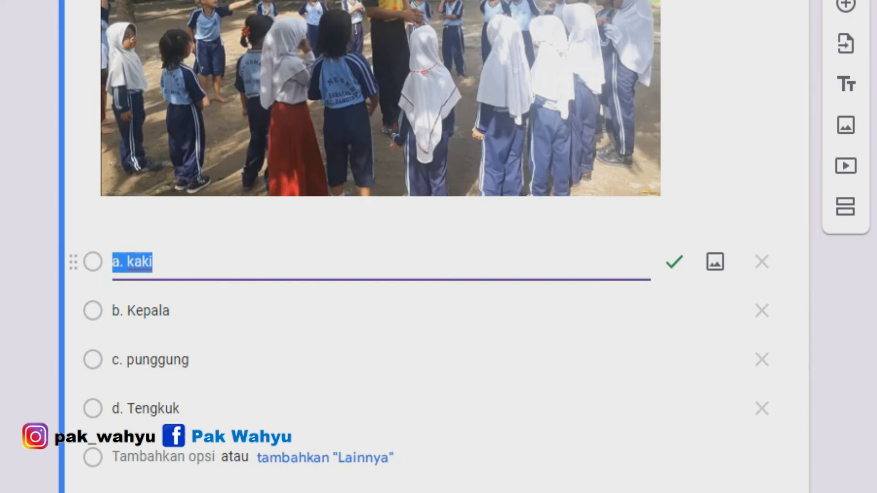
type("a.")
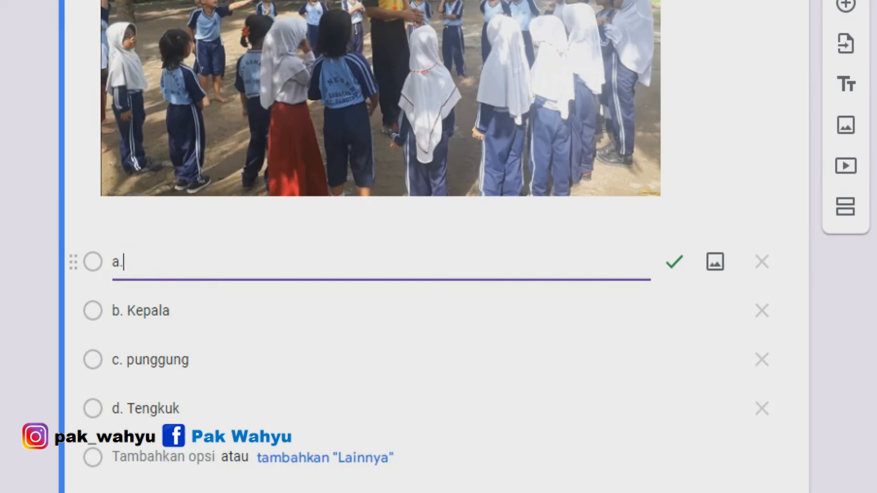
type(" Kerja bakti")
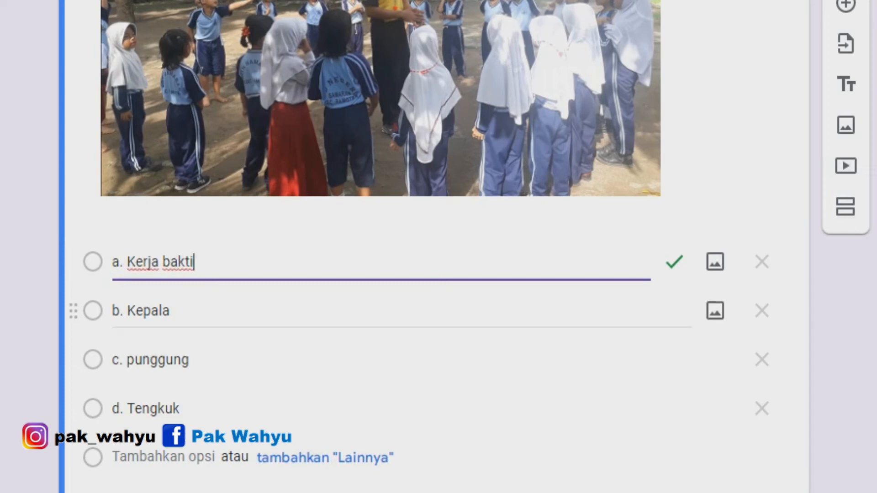
left_click(142, 311)
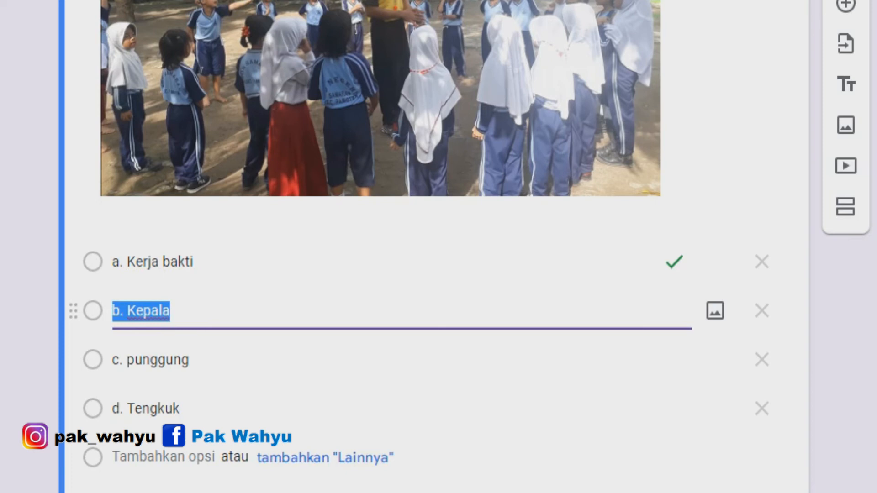
type("b. Pembelajaran olahraga")
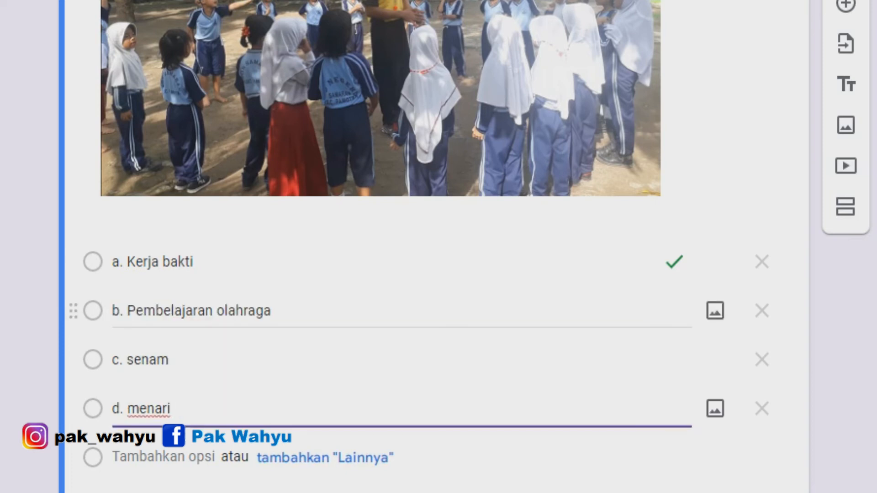
Set question 2's answer key to b. Pembelajaran olahraga only, removing a. Kerja bakti as correct.
scroll(379, 329, "up", 2)
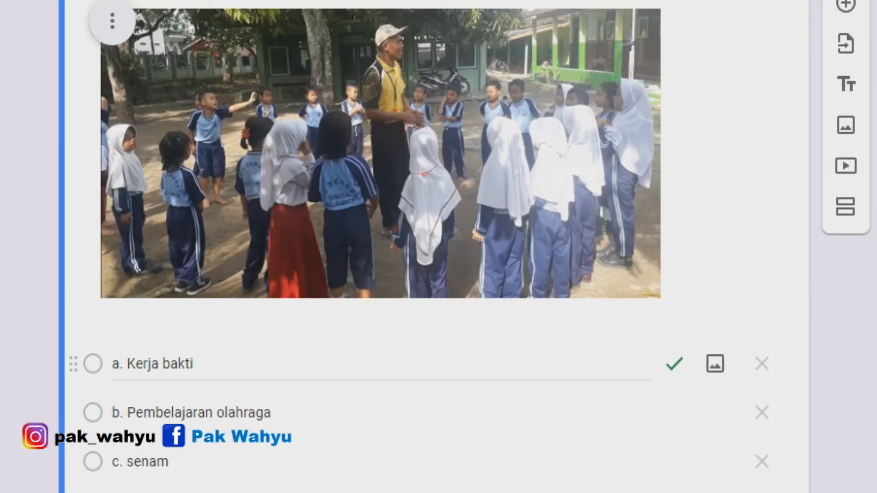
scroll(379, 361, "down", 4)
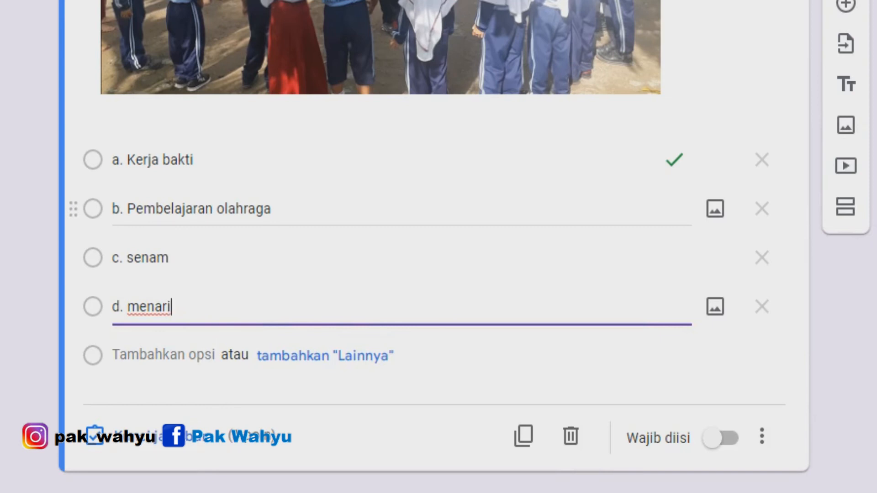
scroll(379, 247, "up", 2)
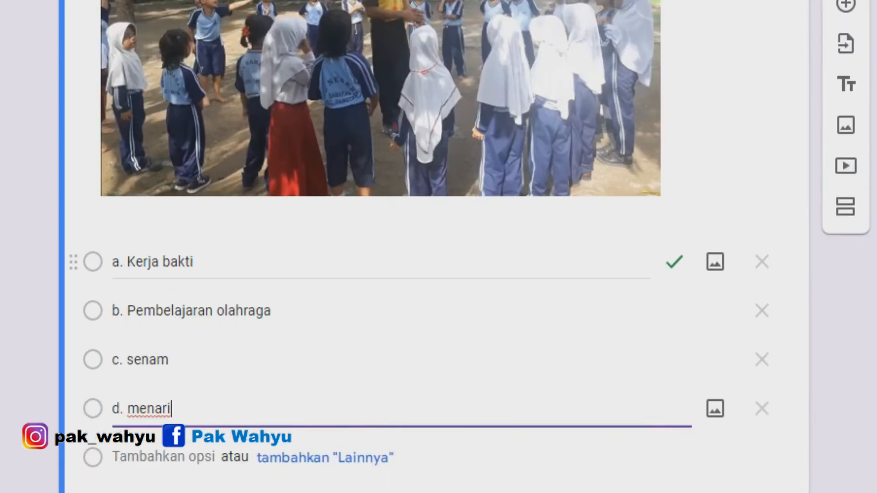
scroll(379, 246, "down", 2)
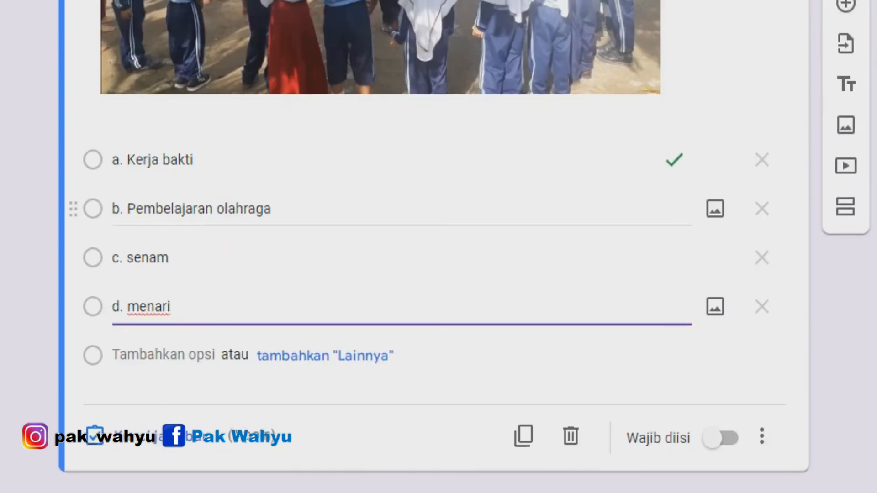
left_click(173, 209)
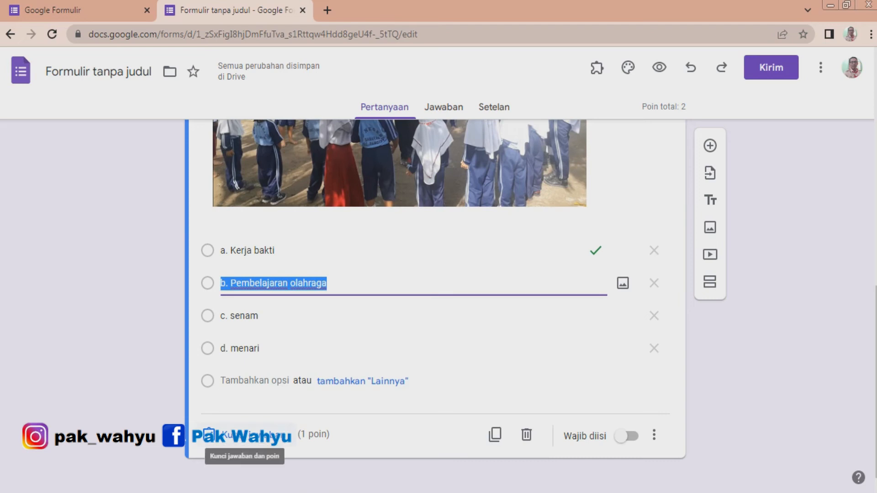
left_click(242, 435)
scroll(435, 306, "down", 5)
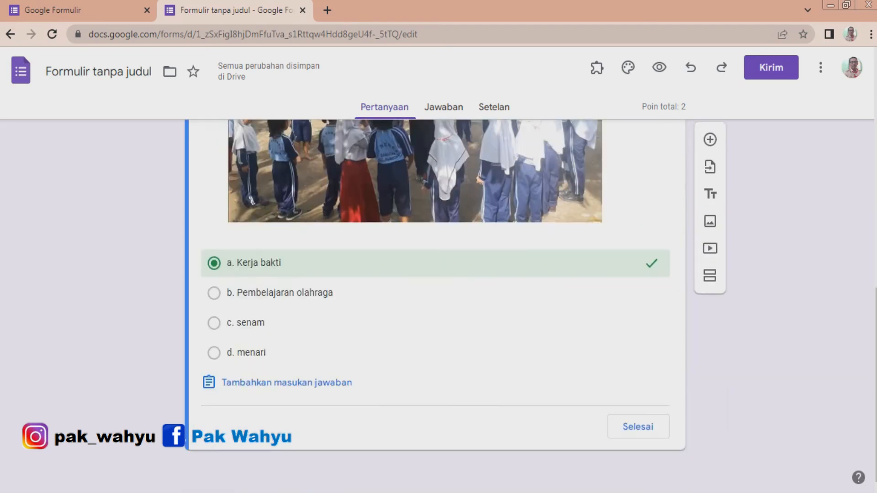
left_click(214, 293)
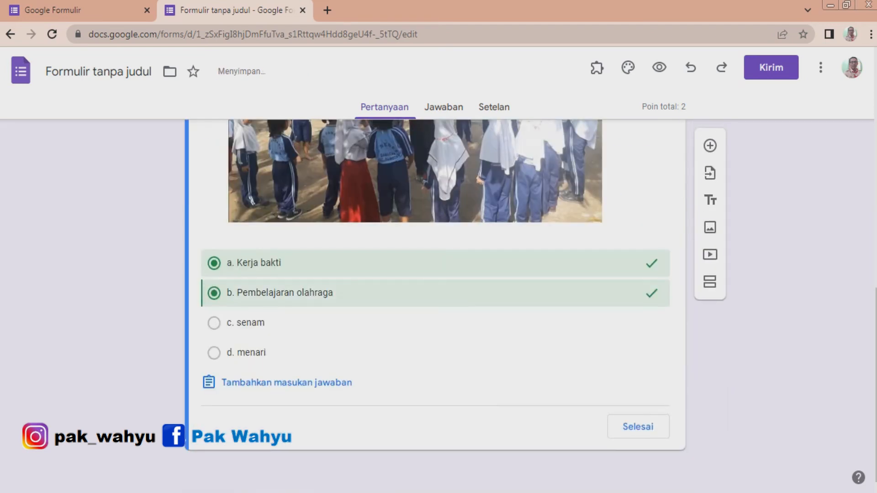
left_click(214, 264)
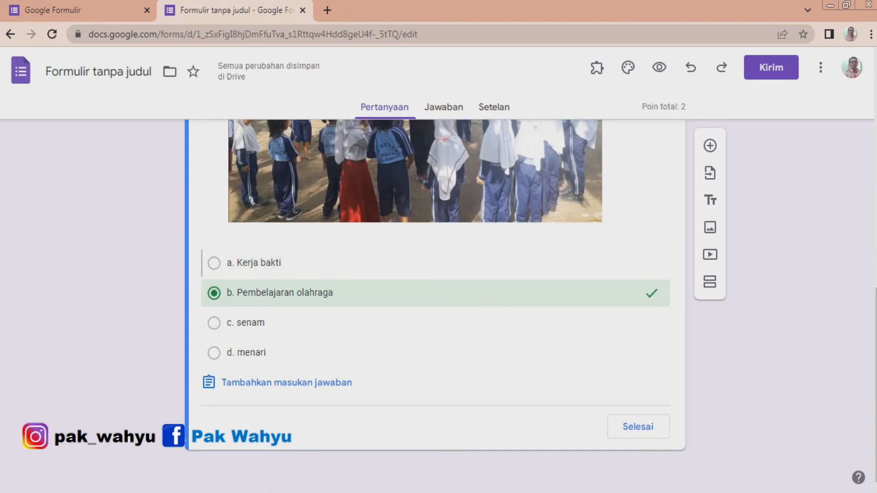
Review questions 1 and 2 with their images and answer keys.
scroll(434, 306, "up", 9)
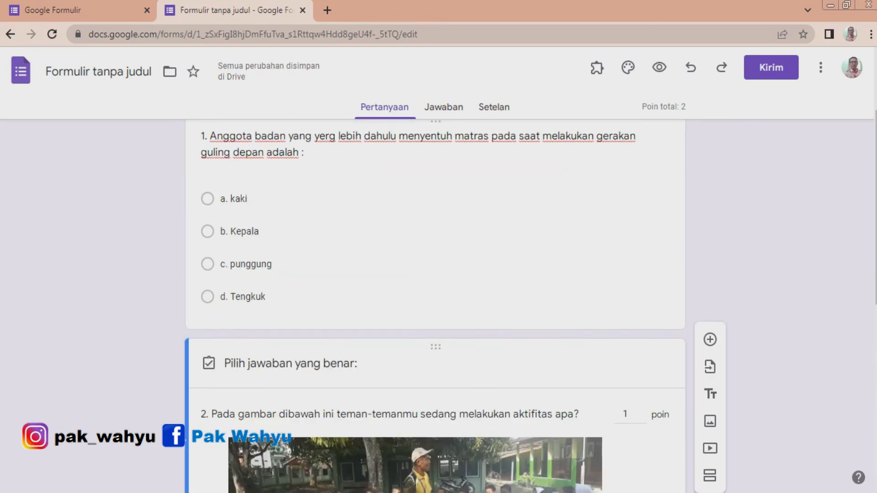
scroll(434, 306, "down", 4)
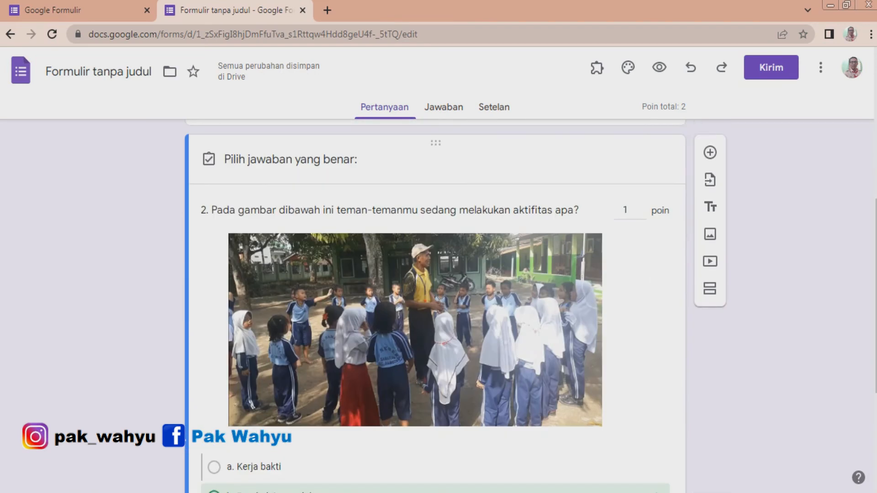
scroll(434, 306, "down", 3)
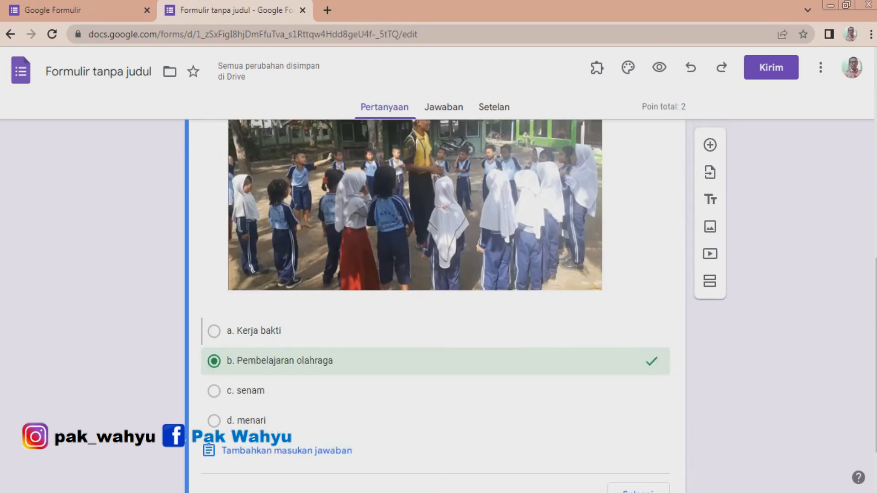
scroll(434, 306, "up", 4)
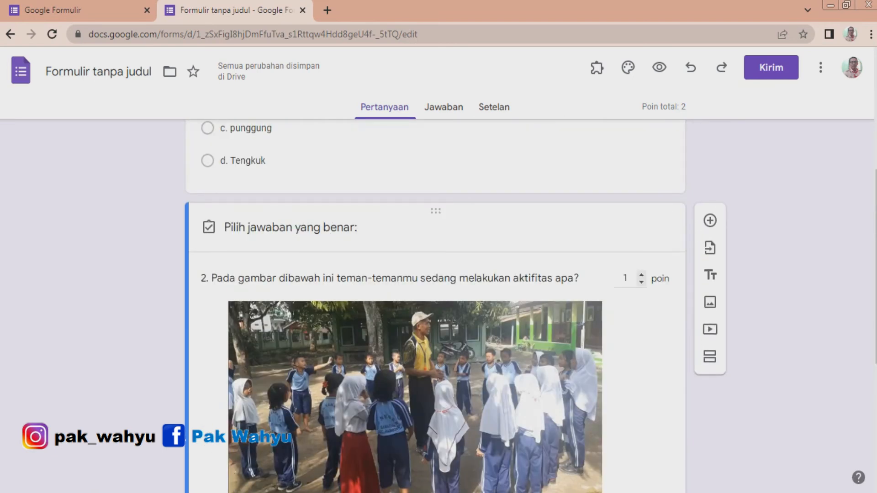
scroll(434, 306, "down", 5)
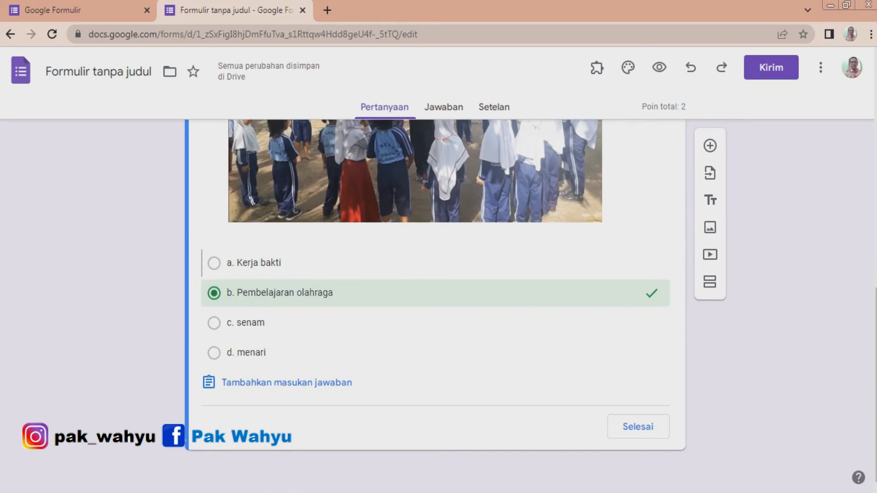
scroll(434, 306, "up", 4)
scroll(434, 306, "up", 2)
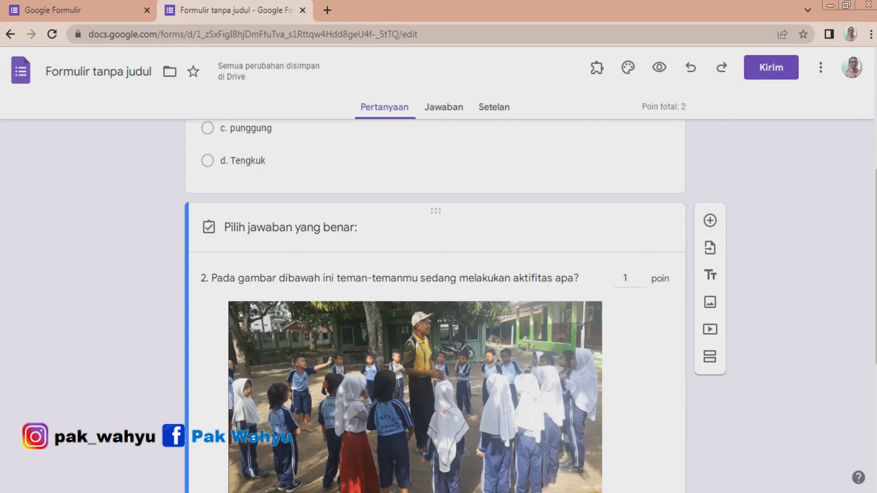
scroll(434, 306, "down", 1)
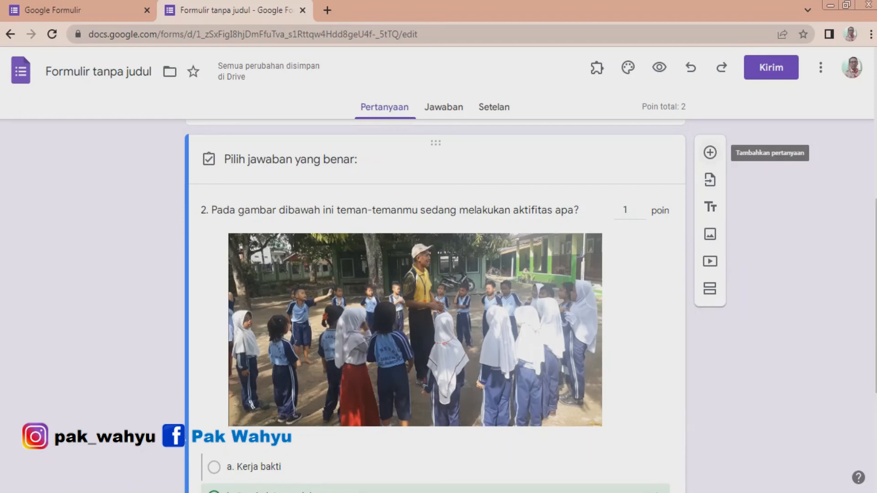
Add question 3 as a short-answer question with the pasted text 3. Dalam lompat jauh, kaki yang digunakan untuk bertumpu adalah ....
left_click(709, 152)
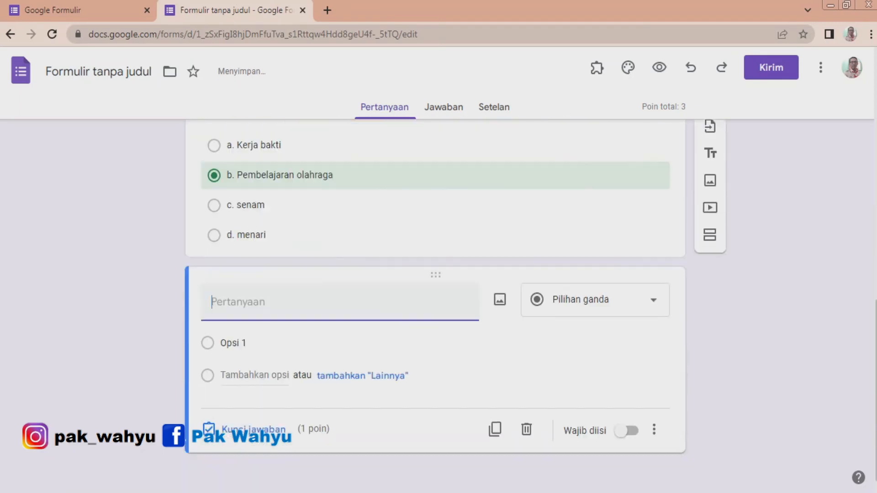
scroll(436, 283, "up", 2)
scroll(435, 283, "down", 2)
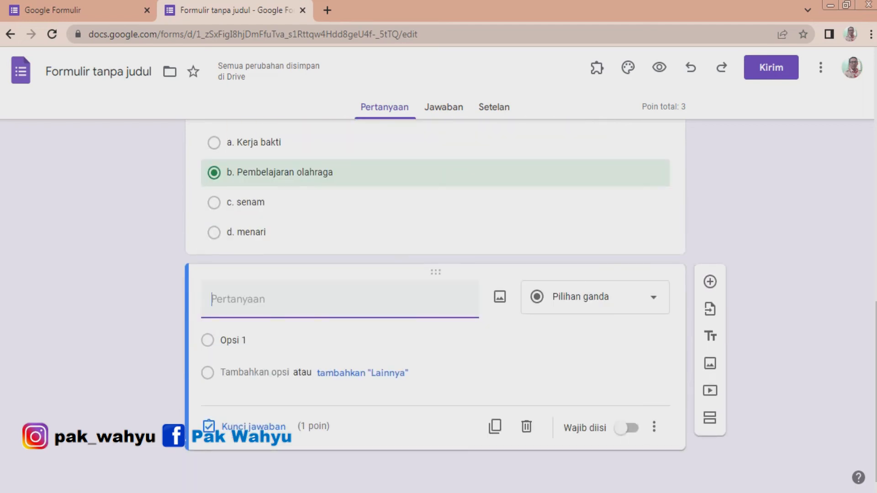
type("3. Dalam lompat jauh, kaki yang digunakan untuk bertumpu adalah ....")
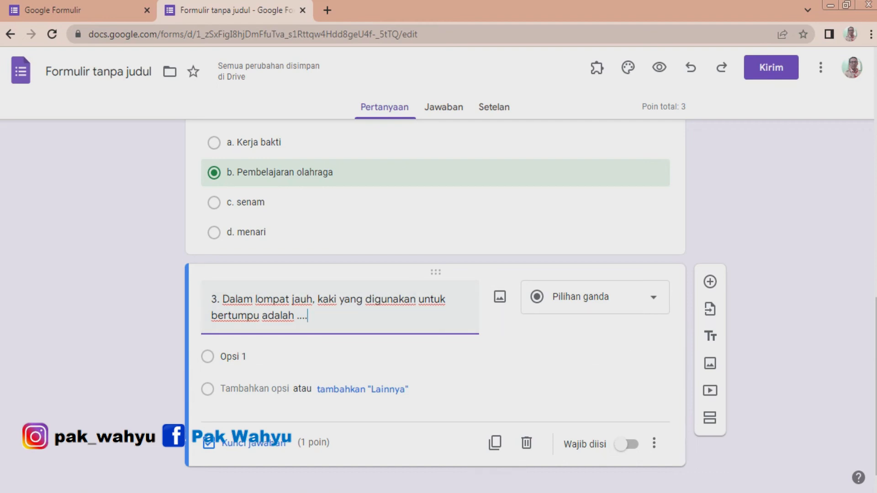
left_click(594, 297)
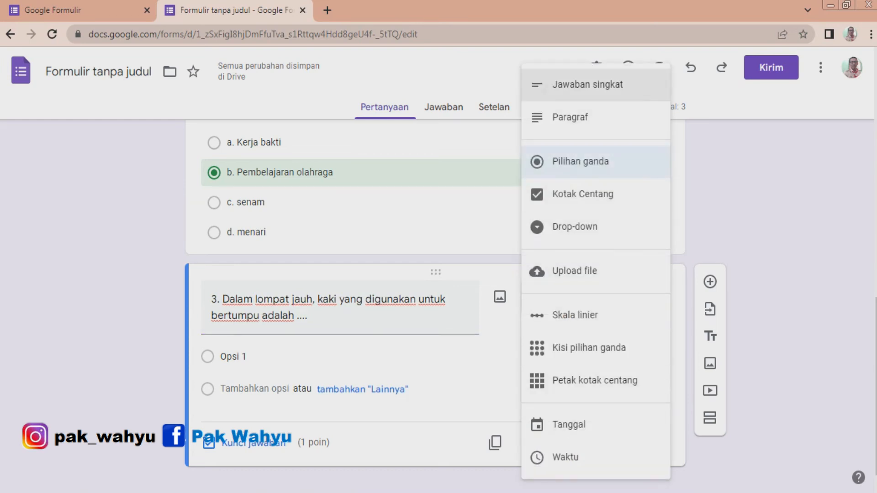
left_click(587, 84)
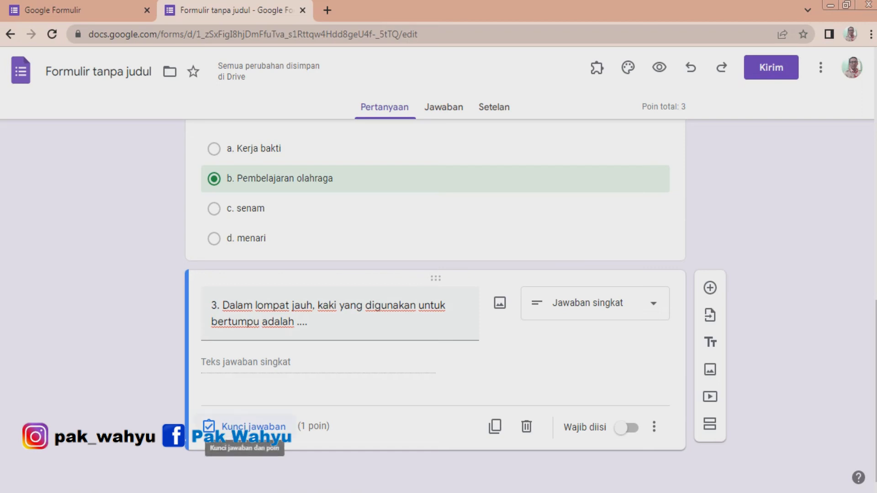
Set question 3's correct answer to Kaki yang kuat, worth 2 points.
left_click(247, 427)
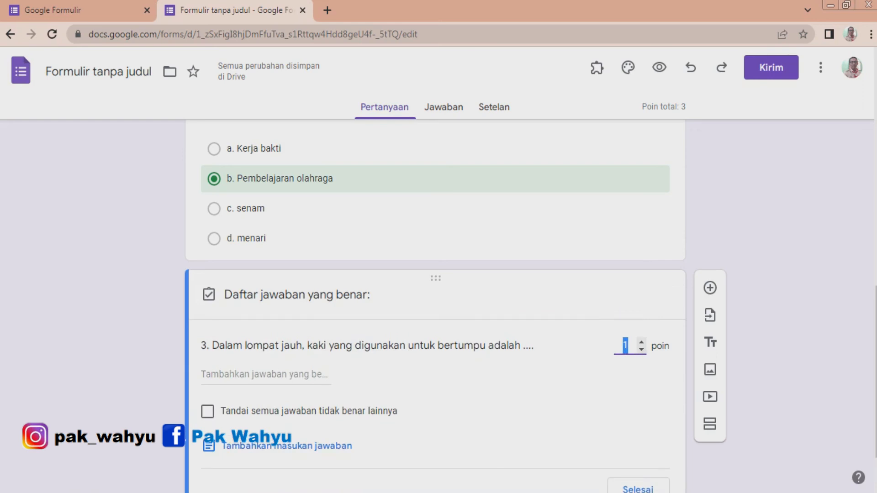
scroll(435, 306, "down", 1)
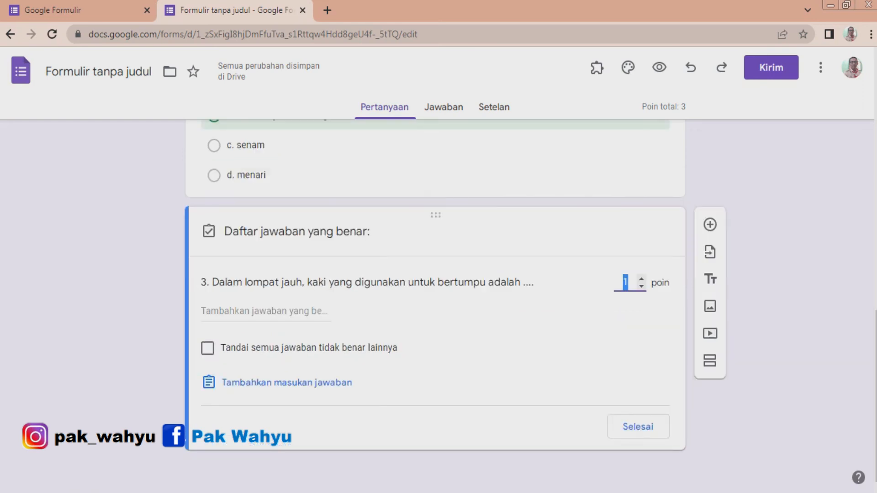
left_click(265, 312)
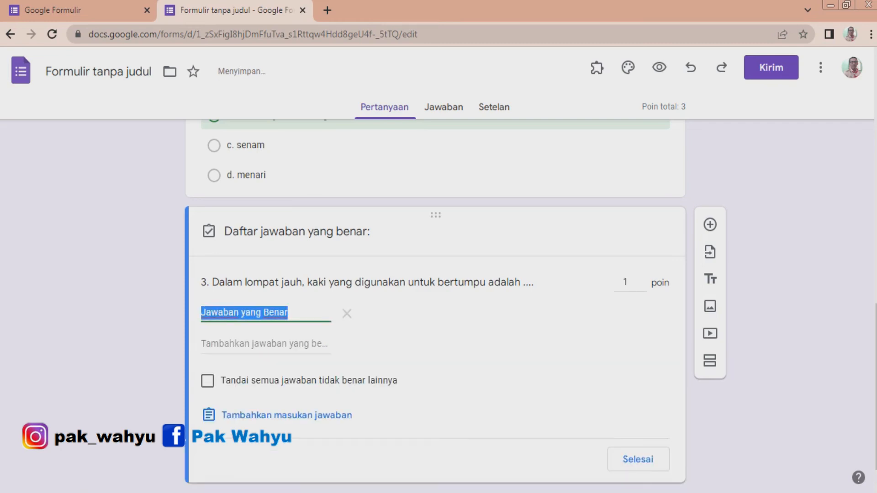
type("Kaki yan")
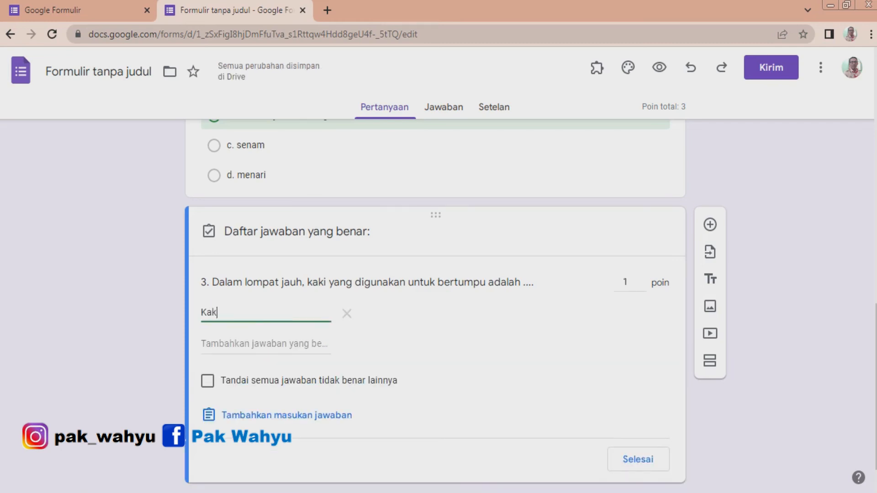
type("kuat")
key("shift+Tab")
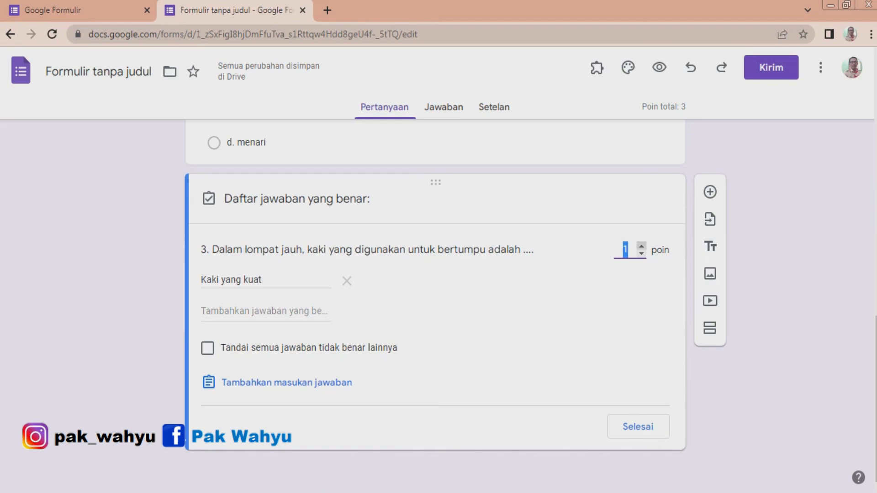
type("2")
scroll(434, 274, "up", 3)
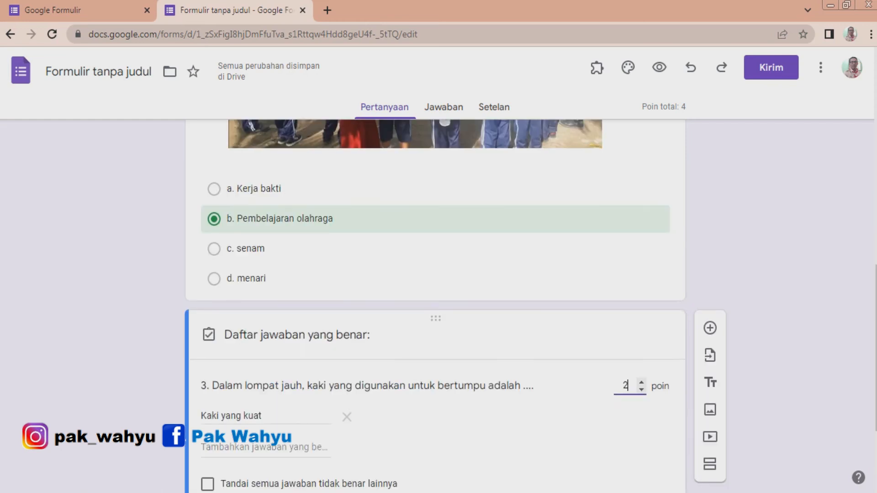
scroll(434, 274, "down", 3)
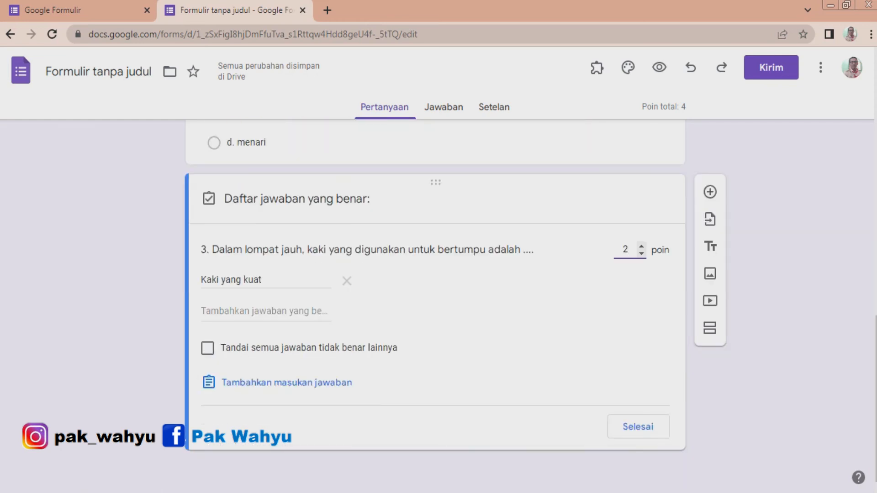
left_click(638, 427)
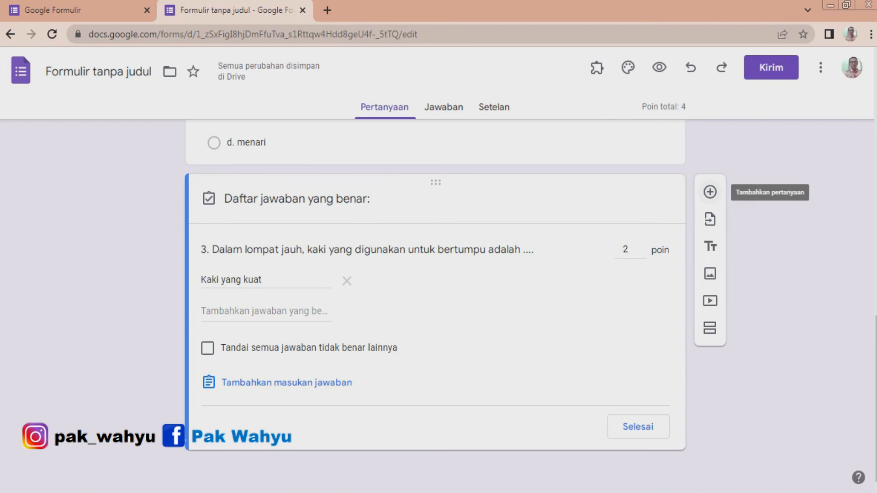
Add question 4 with the text 4. Sebutkan tehnik dasar permainan Bola voli..
left_click(710, 192)
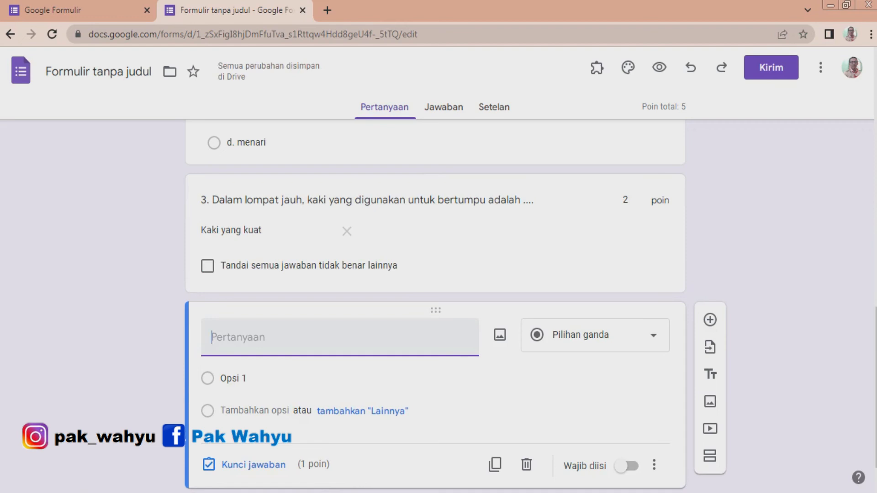
type("4. Sebutkan tehnik dasar permainan Bola voli..")
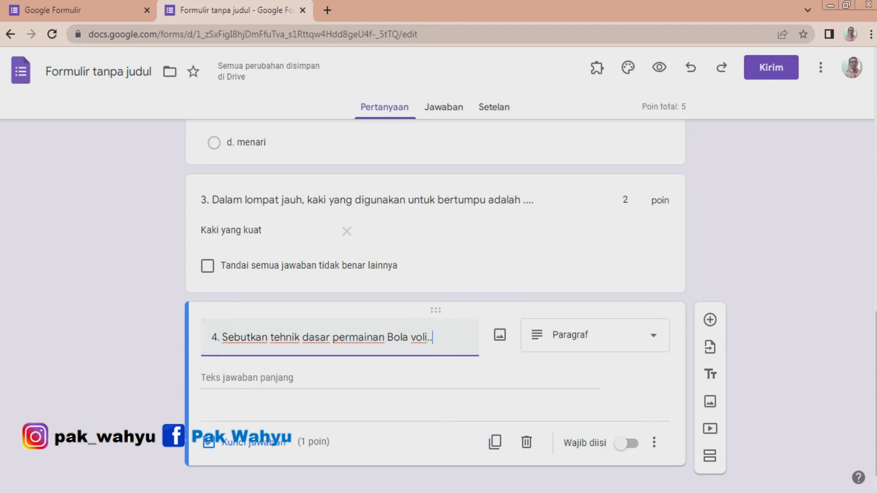
Set question 4 as a Paragraph question worth 3 points, with answer feedback listing a. passing bawah, b. pasing atas, c. smash, d. service.
left_click(595, 335)
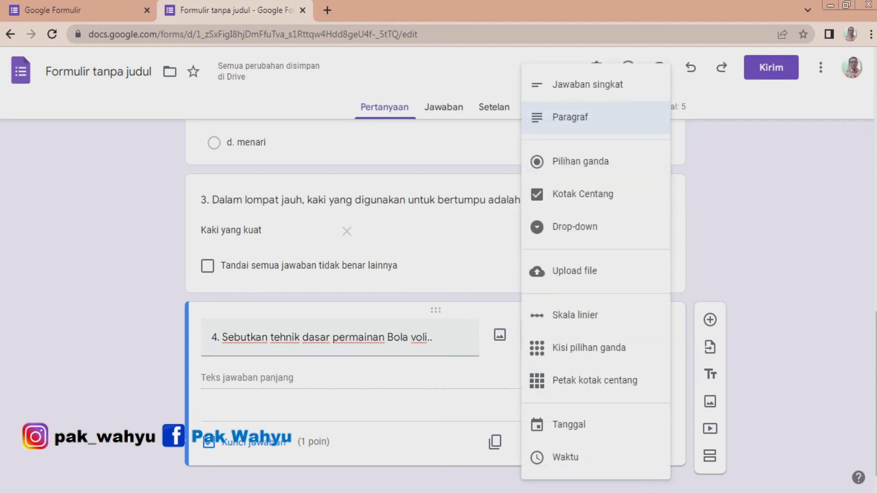
left_click(570, 118)
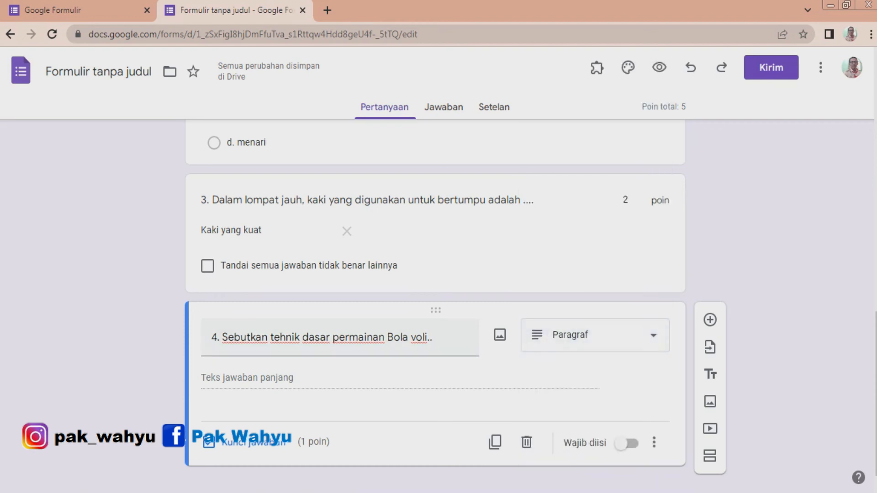
scroll(439, 306, "down", 1)
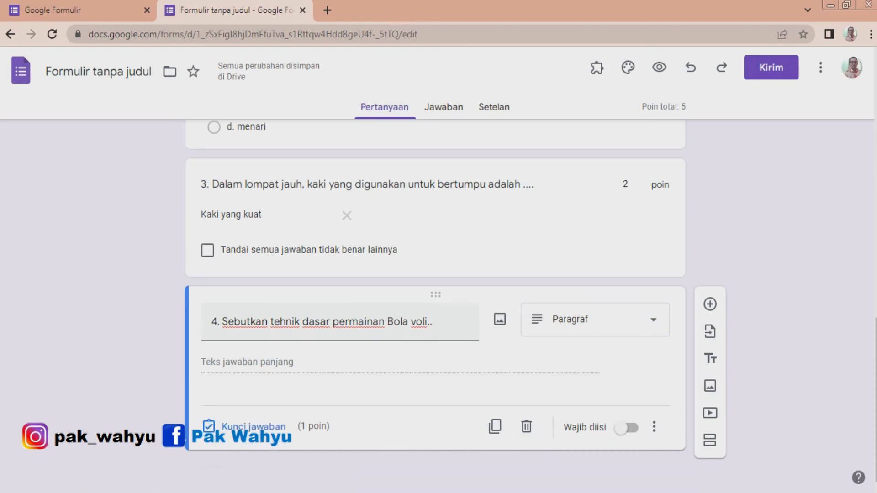
left_click(253, 426)
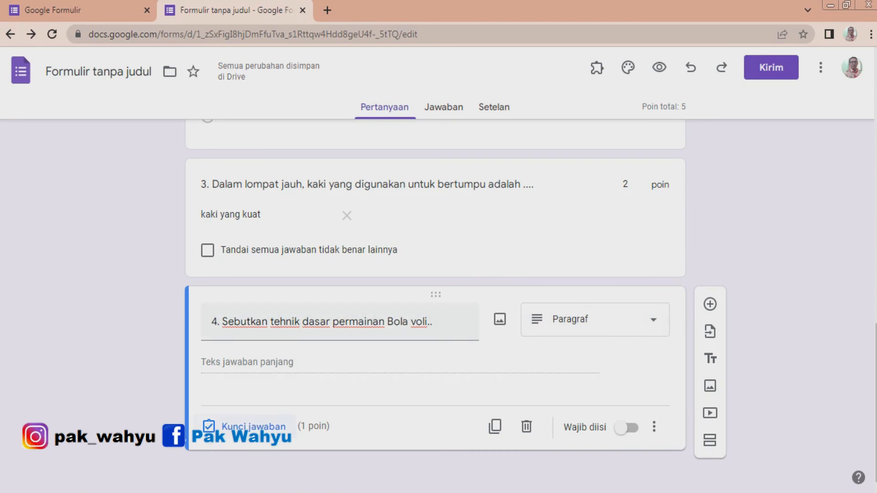
left_click(247, 427)
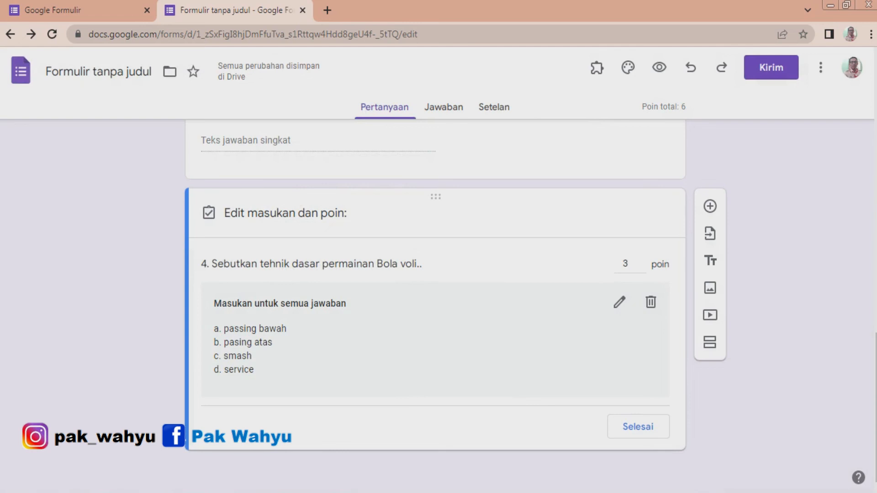
Make question 1 required.
scroll(436, 306, "up", 3)
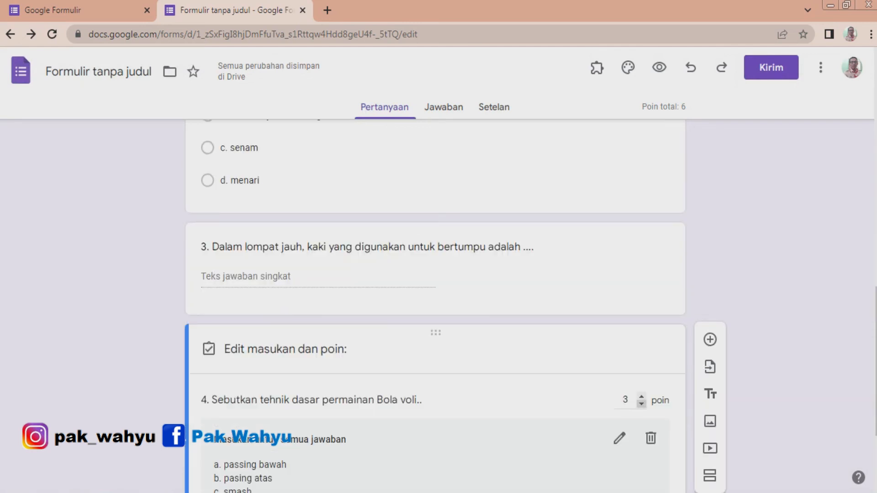
scroll(435, 306, "down", 3)
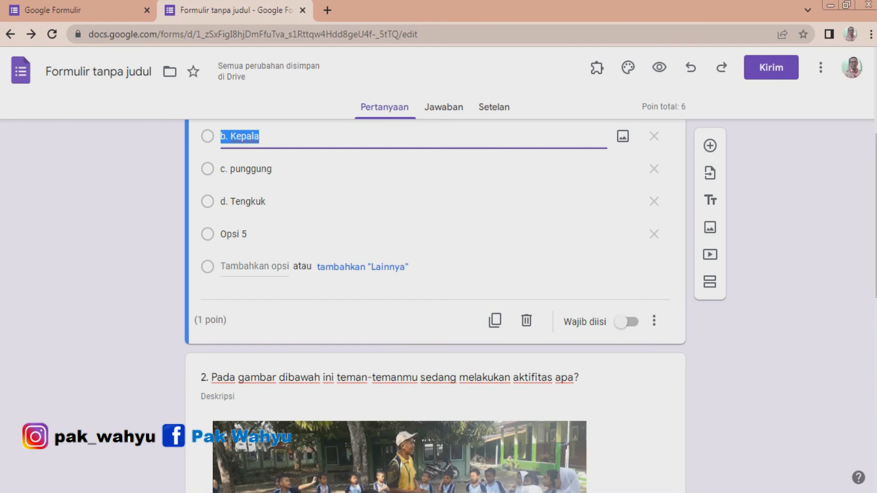
scroll(434, 274, "up", 3)
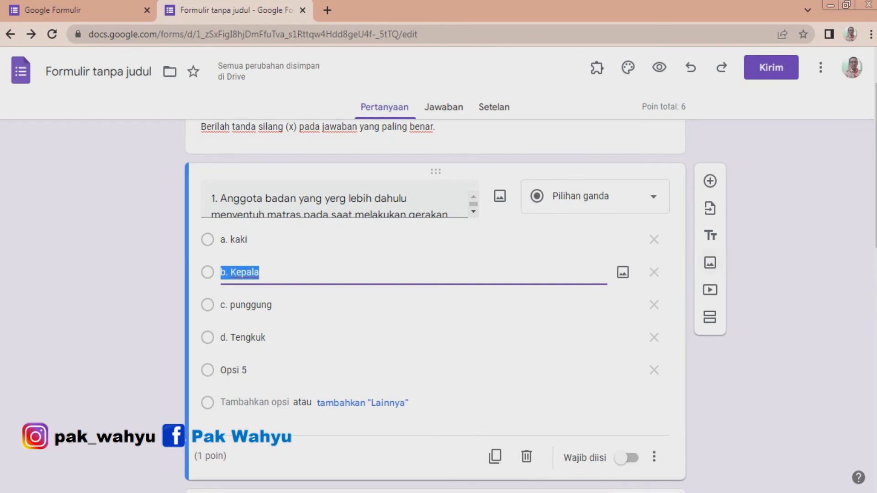
scroll(434, 306, "down", 5)
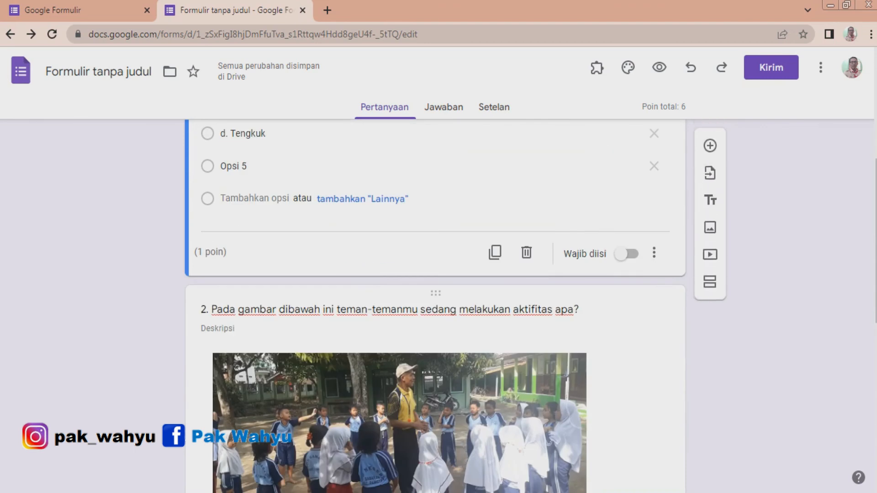
left_click(217, 329)
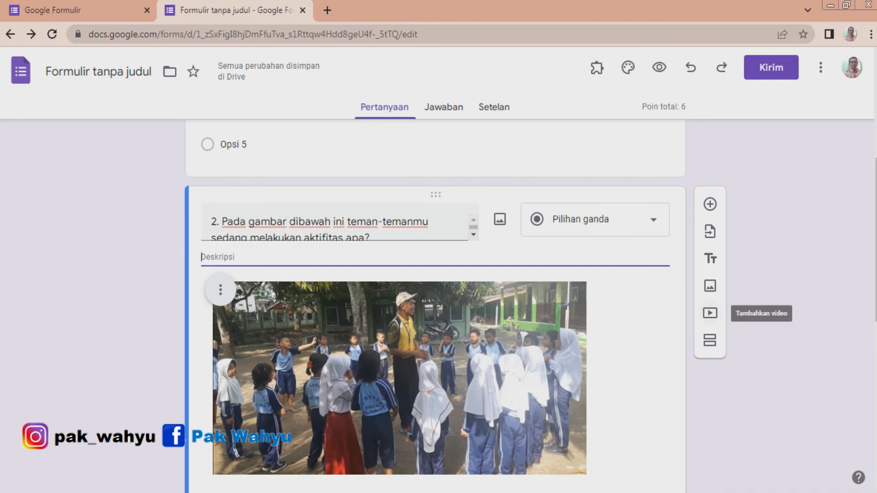
scroll(435, 306, "up", 3)
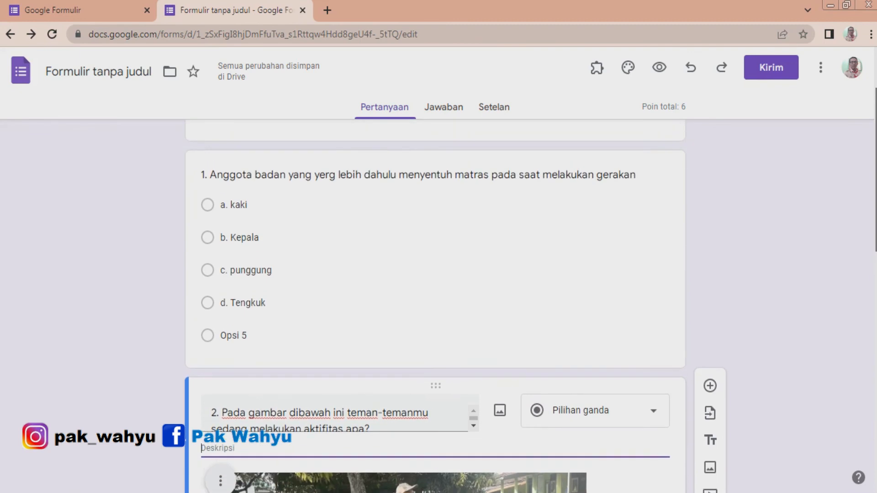
left_click(362, 244)
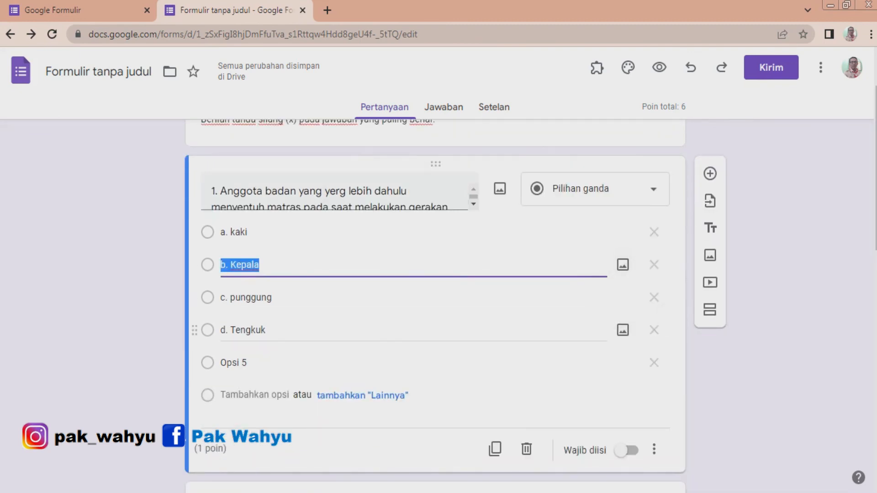
scroll(435, 306, "down", 1)
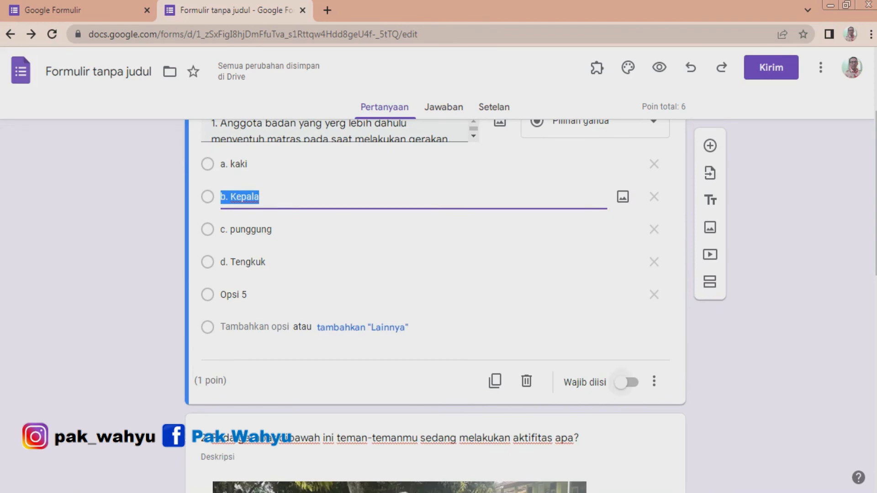
left_click(627, 382)
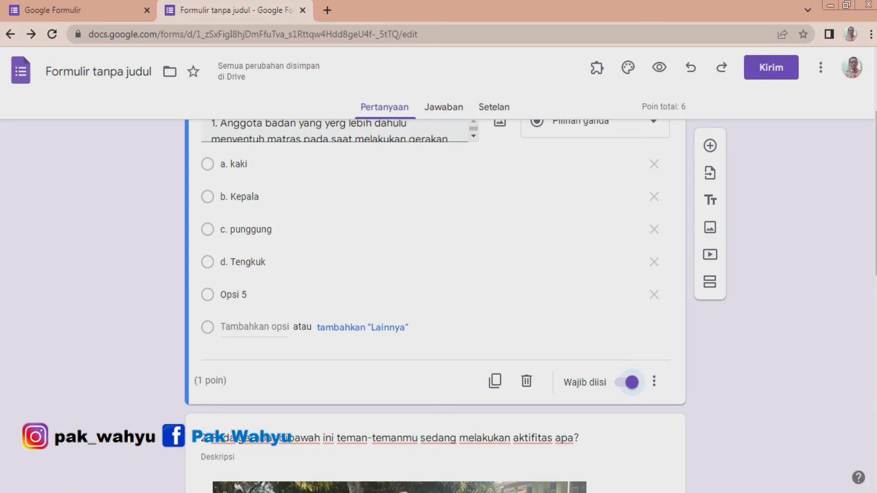
Make questions 2, 3 and 4 required.
scroll(434, 306, "down", 1)
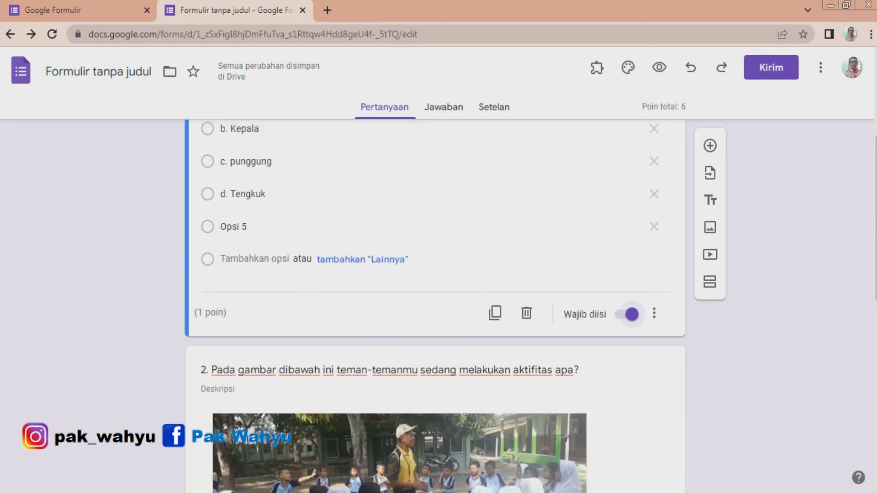
scroll(434, 306, "down", 6)
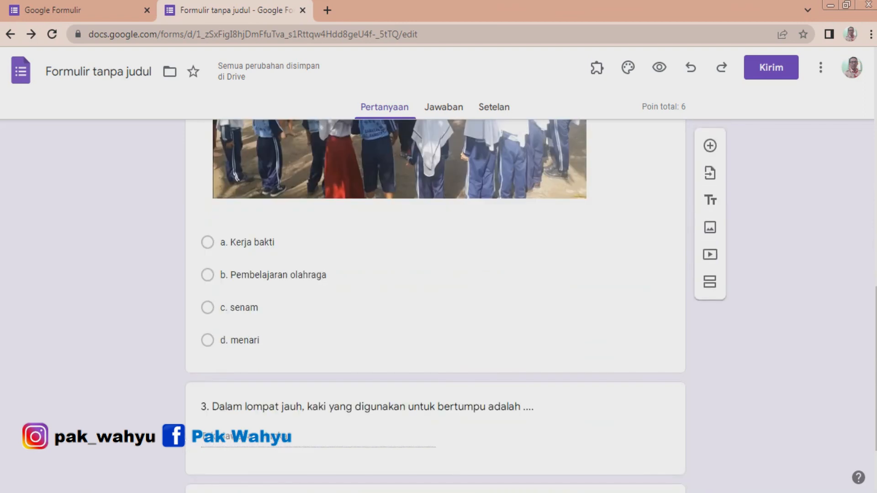
left_click(256, 307)
left_click(626, 356)
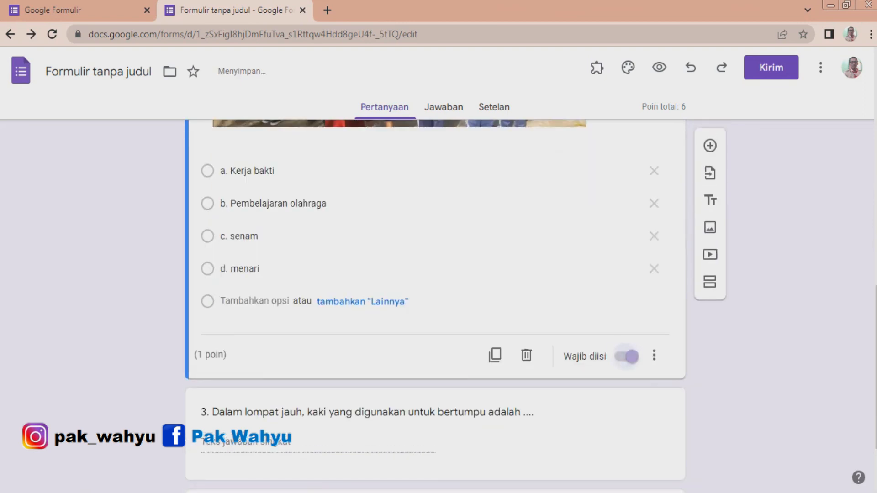
scroll(626, 356, "down", 2)
left_click(626, 354)
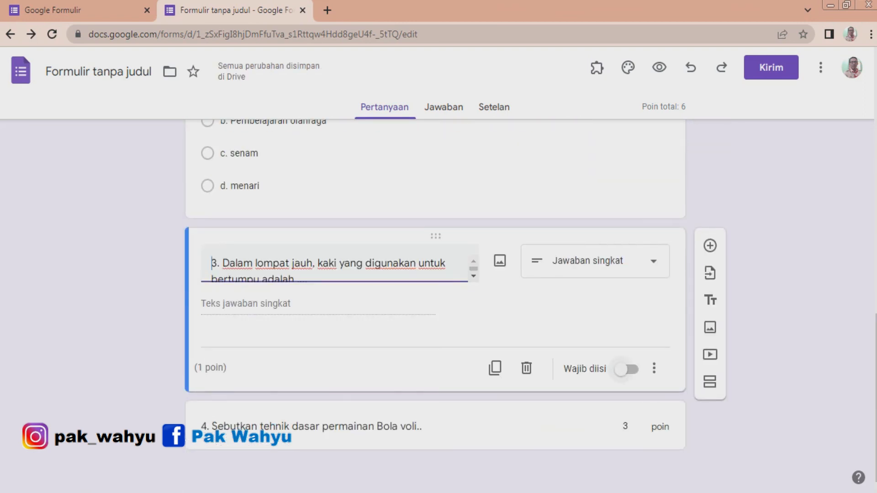
left_click(626, 369)
left_click(495, 427)
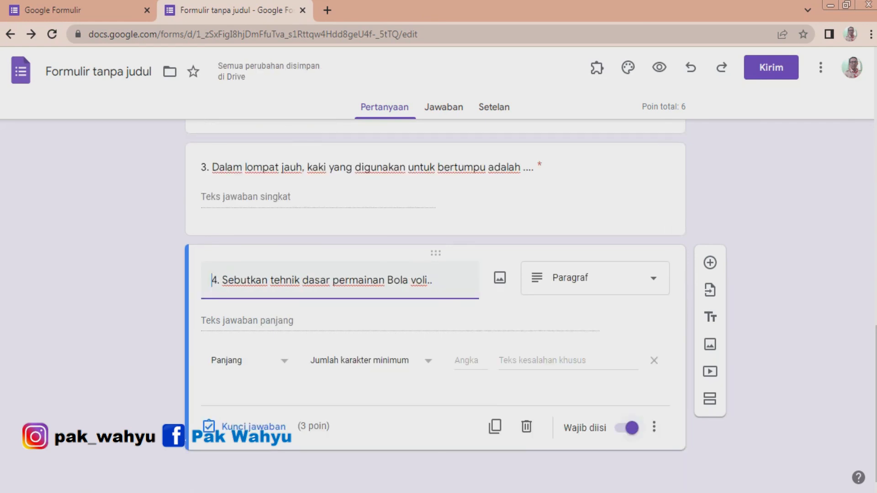
Reopen question 4's answer key to check its points and feedback, then close it.
left_click(247, 427)
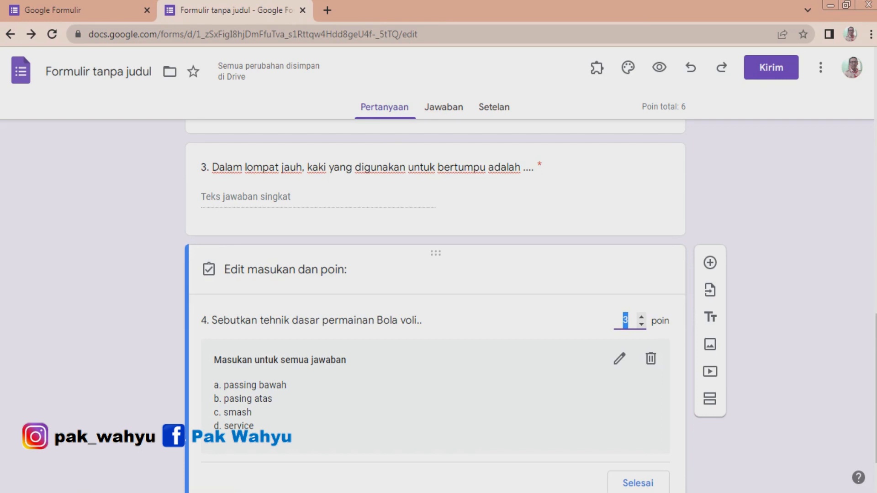
scroll(435, 306, "down", 1)
left_click(638, 427)
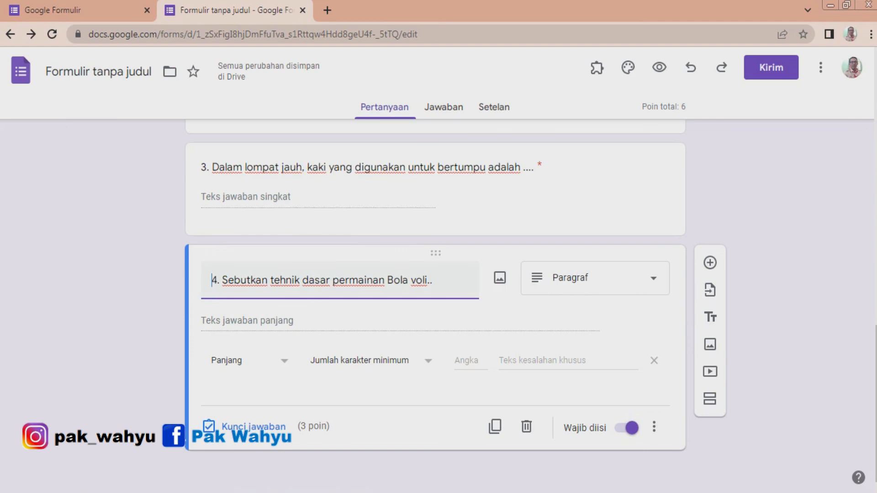
Open the form preview and scroll through all the questions.
scroll(435, 306, "up", 15)
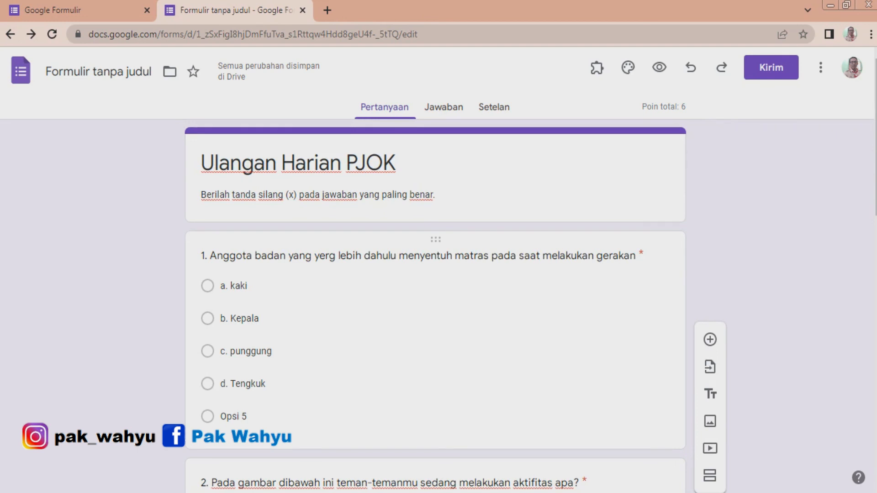
left_click(659, 67)
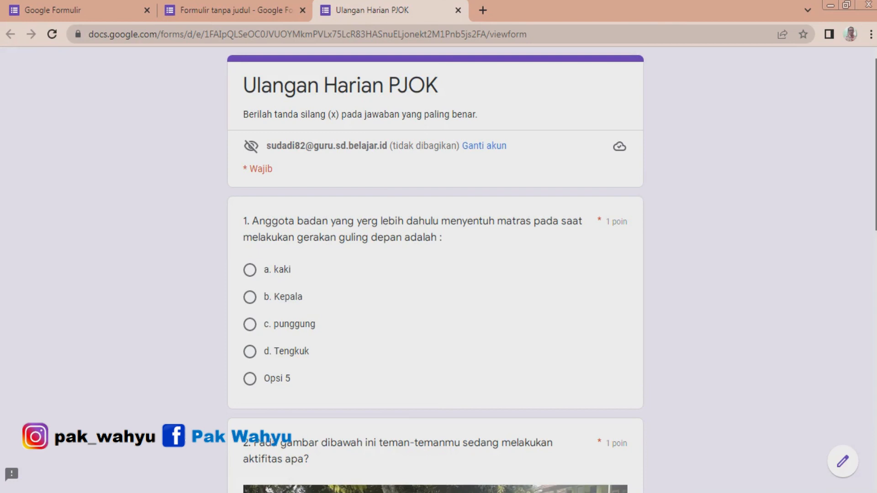
scroll(435, 269, "down", 2)
scroll(435, 270, "down", 1)
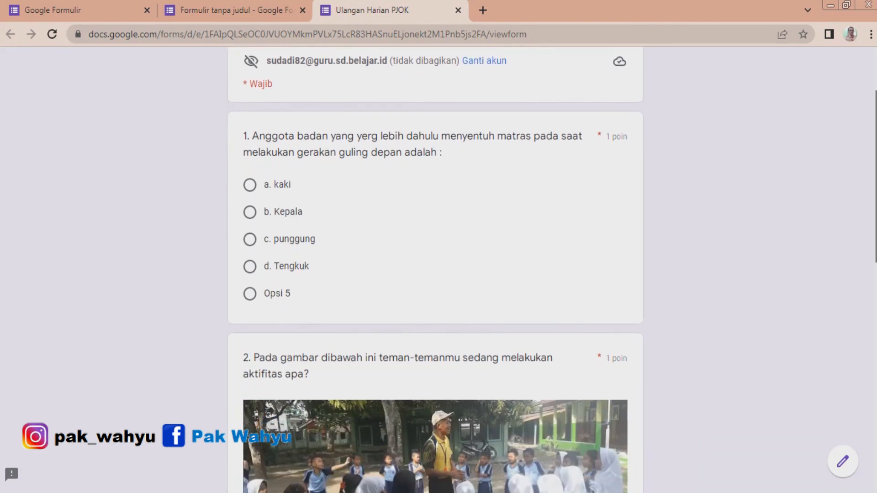
scroll(434, 270, "up", 2)
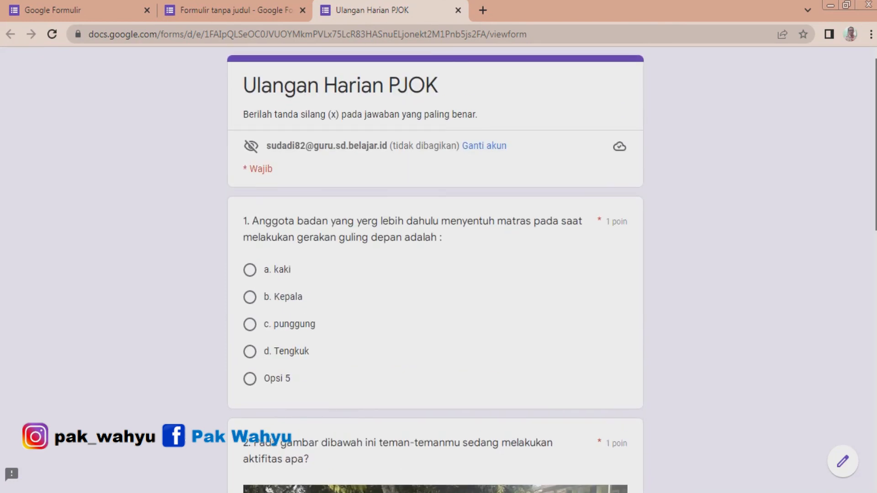
scroll(435, 269, "down", 2)
scroll(435, 269, "up", 2)
scroll(435, 269, "down", 1)
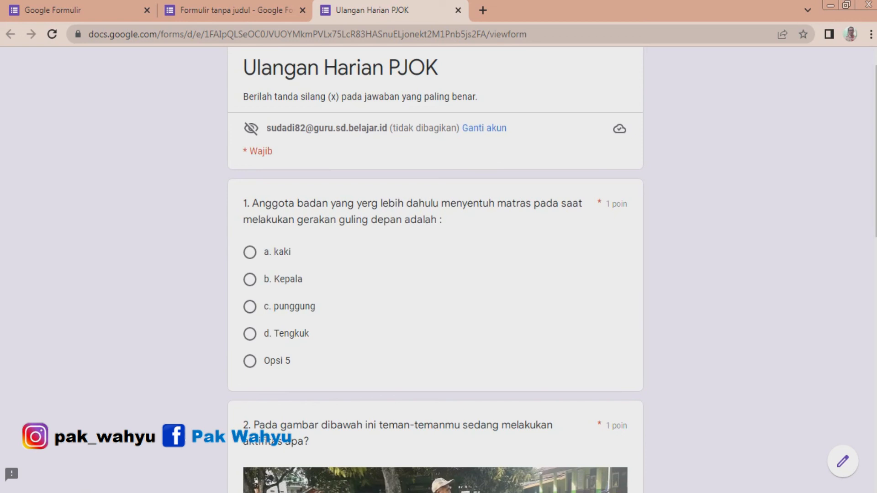
scroll(435, 270, "down", 1)
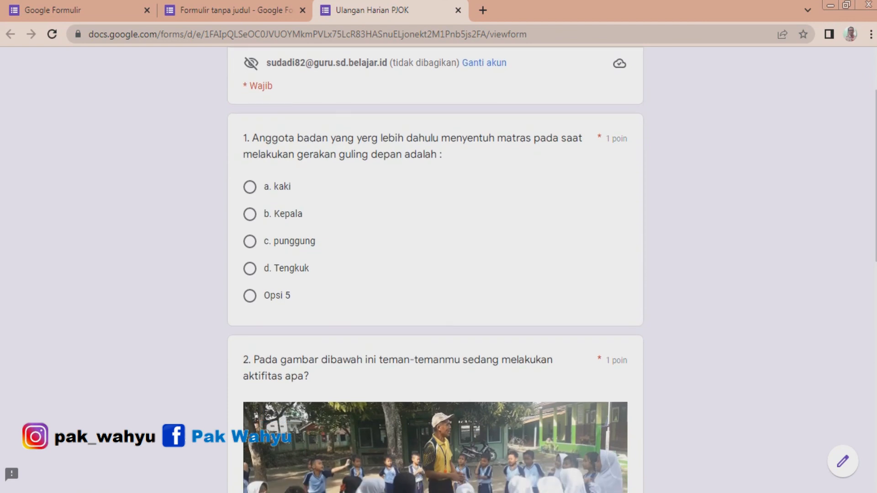
scroll(434, 270, "down", 8)
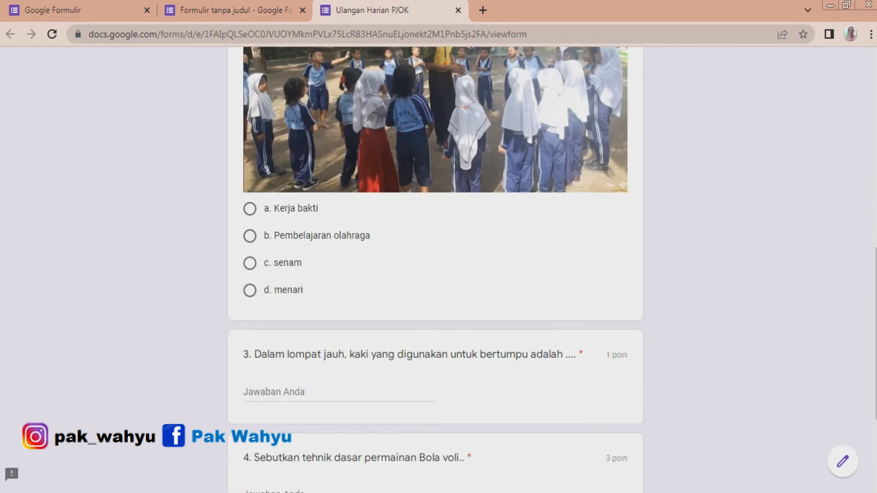
scroll(434, 269, "down", 2)
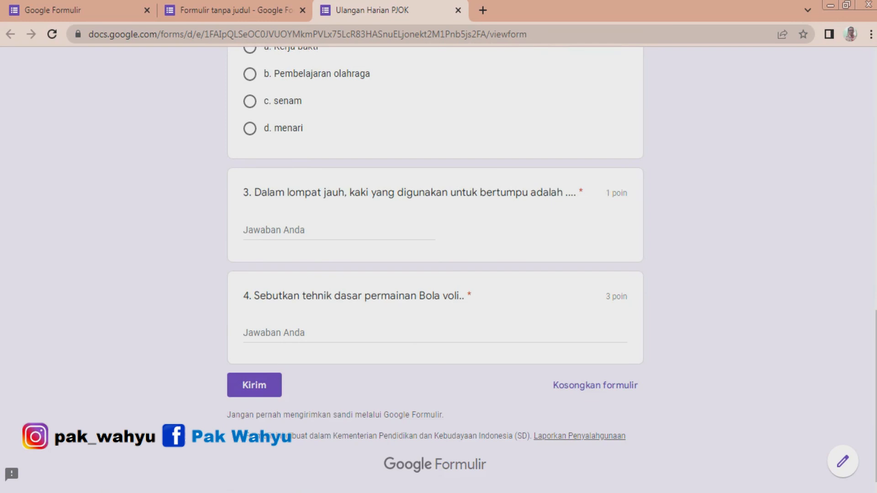
In the preview, pick a. kaki for question 1 and b. Pembelajaran olahraga for question 2, then return to the editor.
scroll(434, 269, "up", 12)
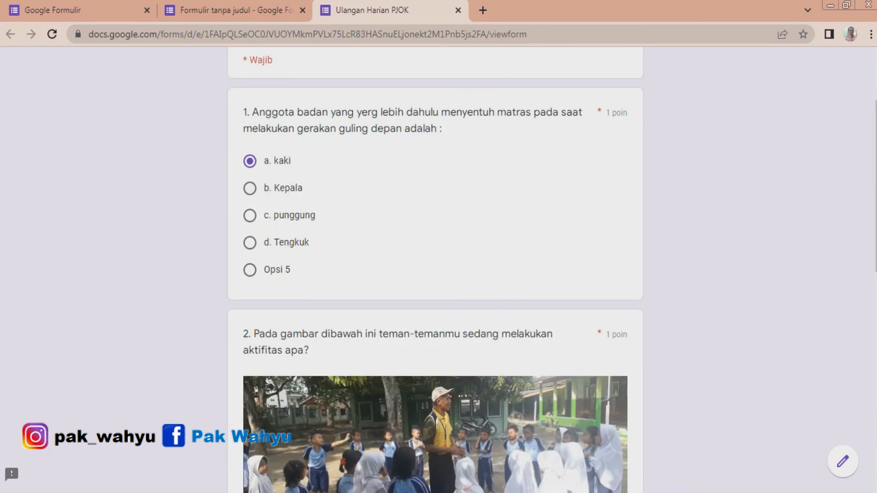
scroll(435, 270, "down", 6)
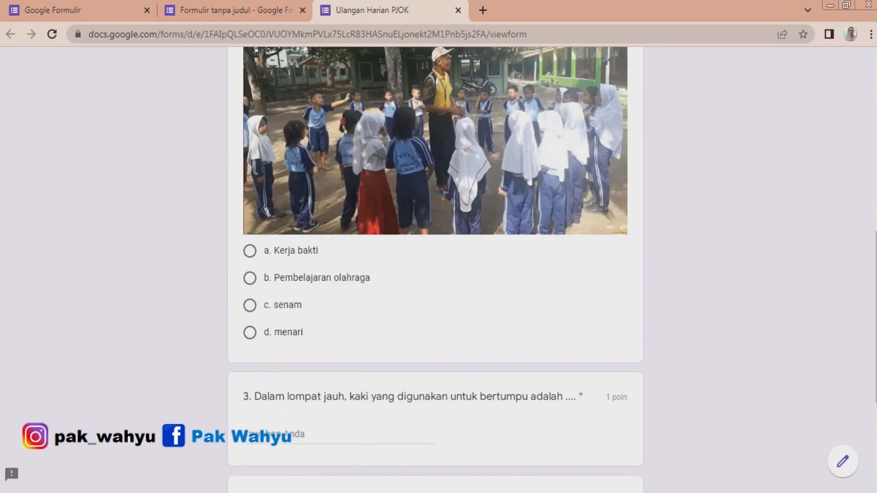
left_click(249, 277)
scroll(250, 278, "down", 4)
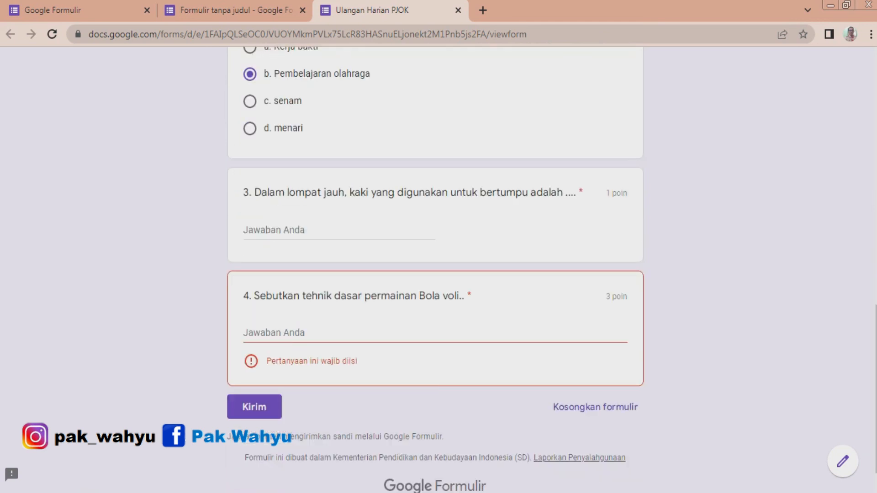
scroll(434, 270, "up", 1)
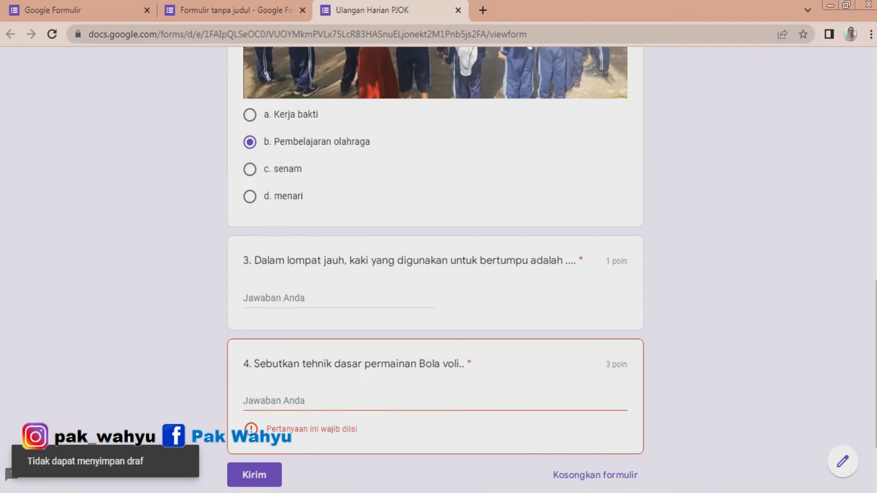
scroll(435, 269, "down", 2)
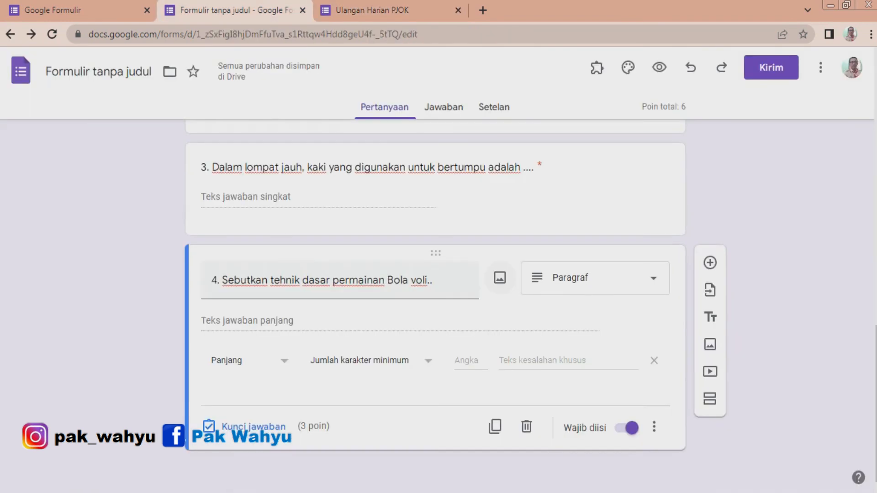
scroll(435, 297, "up", 20)
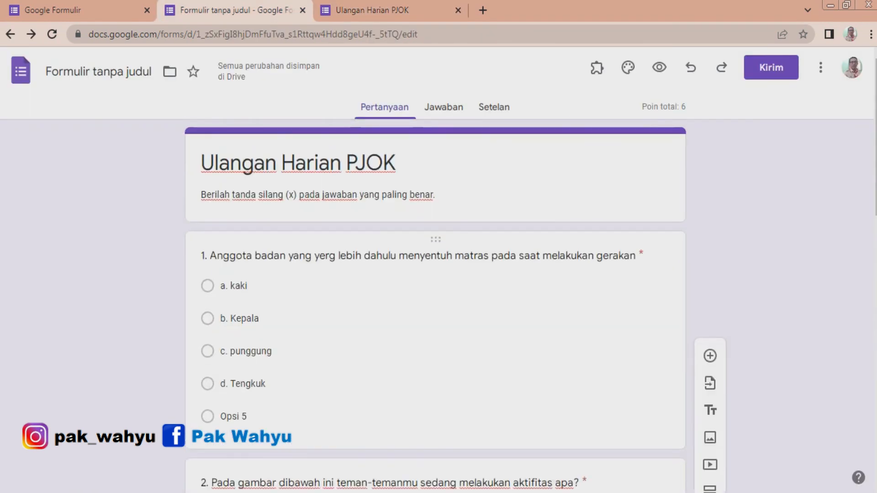
Scroll through the form's questions to review them.
left_click(525, 170)
scroll(525, 205, "down", 4)
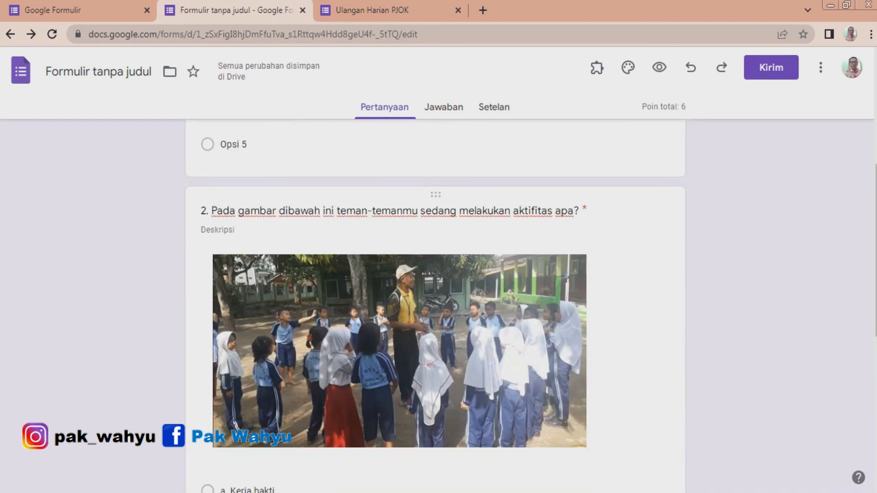
scroll(435, 283, "down", 8)
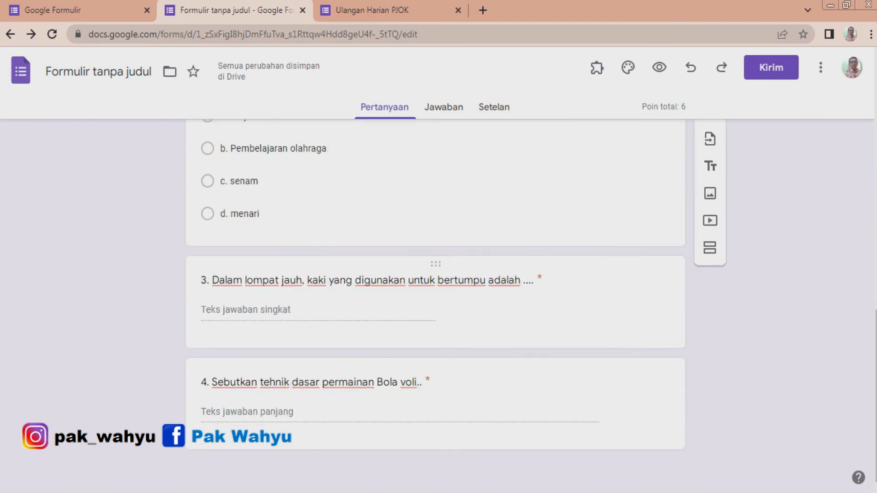
scroll(435, 297, "up", 12)
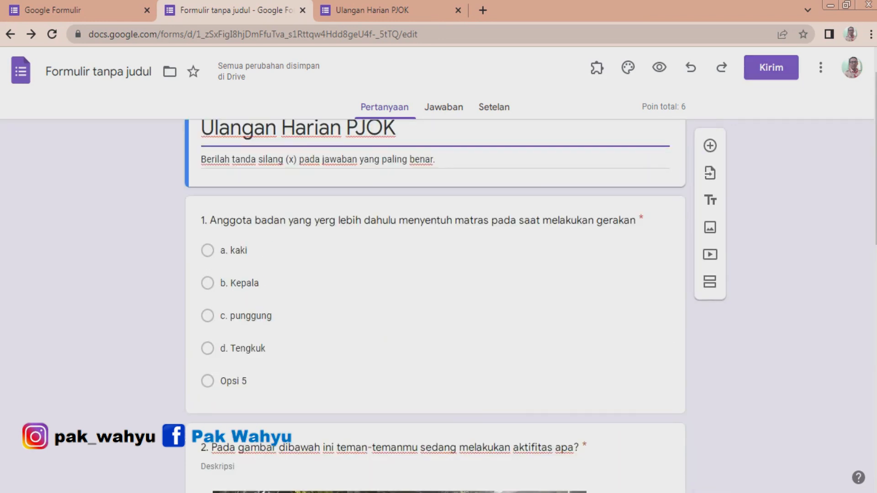
Open the Send form dialog, switch to the link option and copy the form's link.
left_click(771, 67)
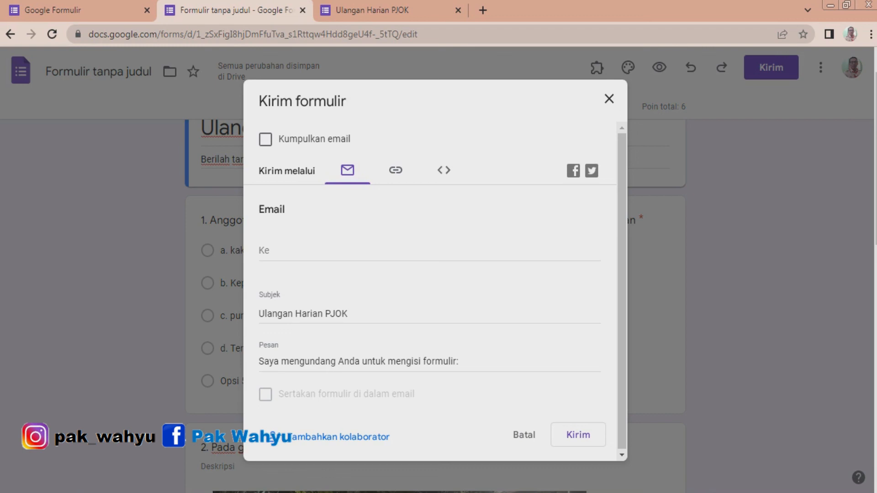
left_click(396, 171)
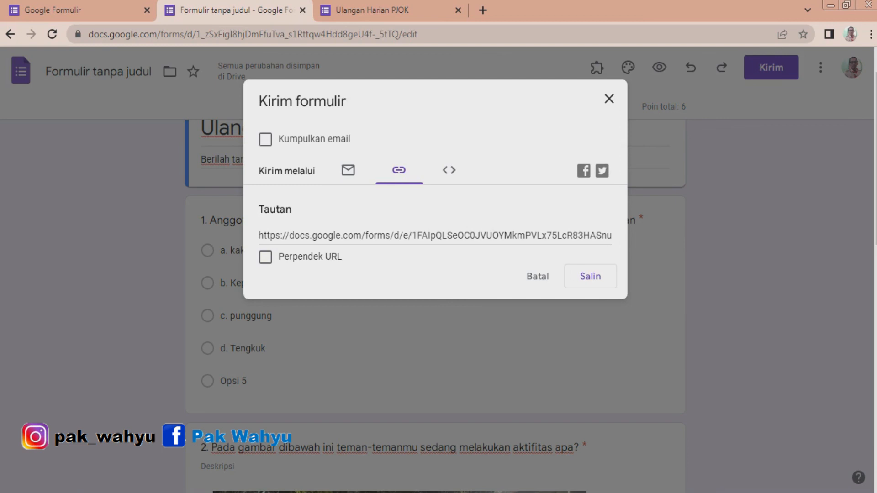
left_click(435, 235)
left_click(262, 235)
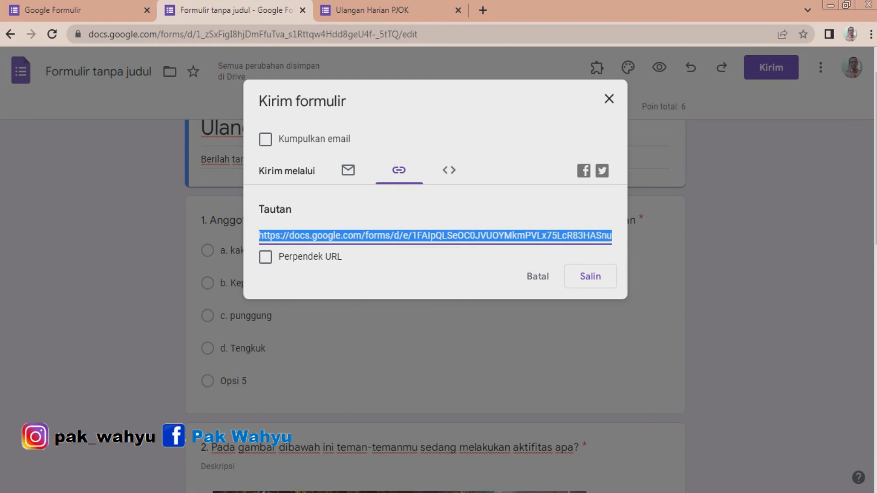
right_click(263, 232)
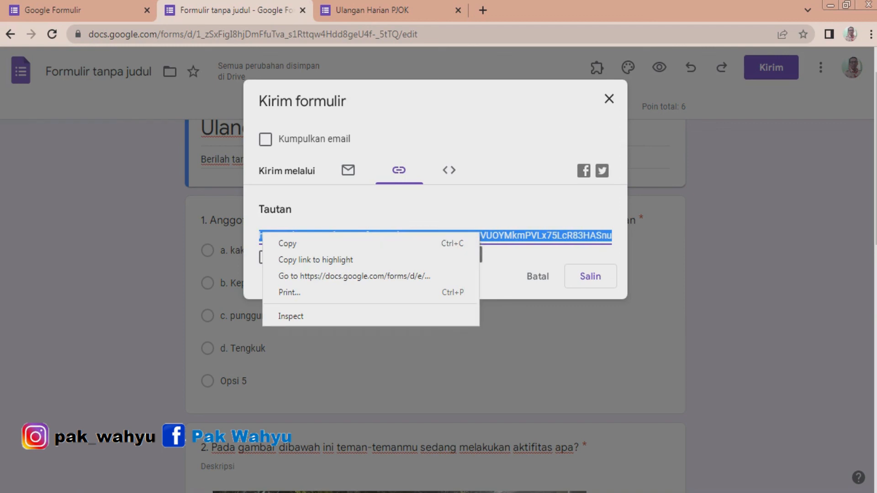
left_click(388, 209)
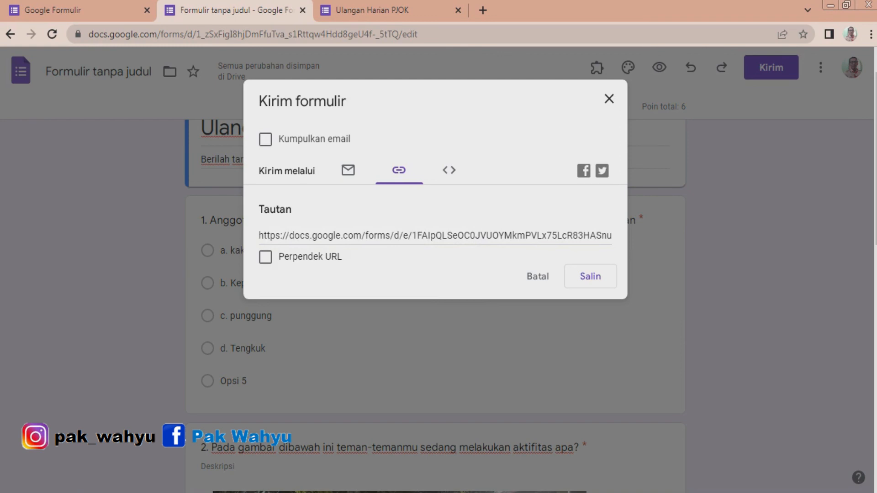
View the embed HTML option in the Send form dialog, then close the dialog.
left_click(450, 171)
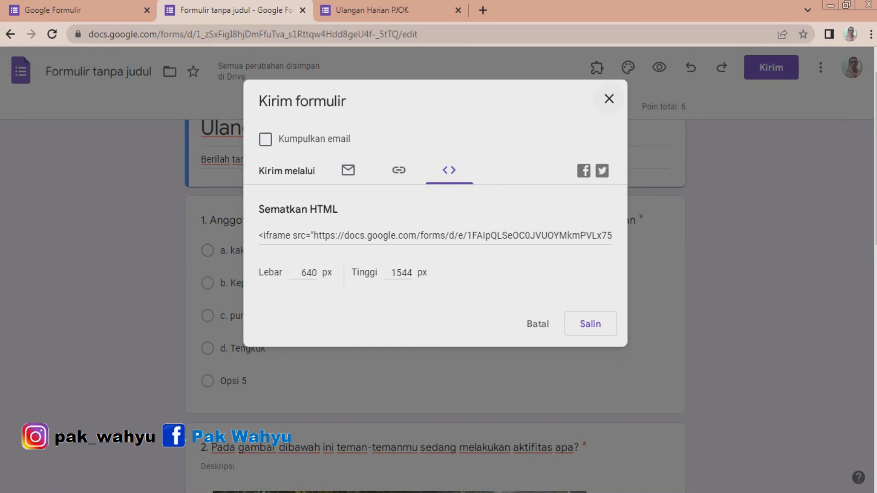
left_click(609, 98)
scroll(434, 301, "up", 1)
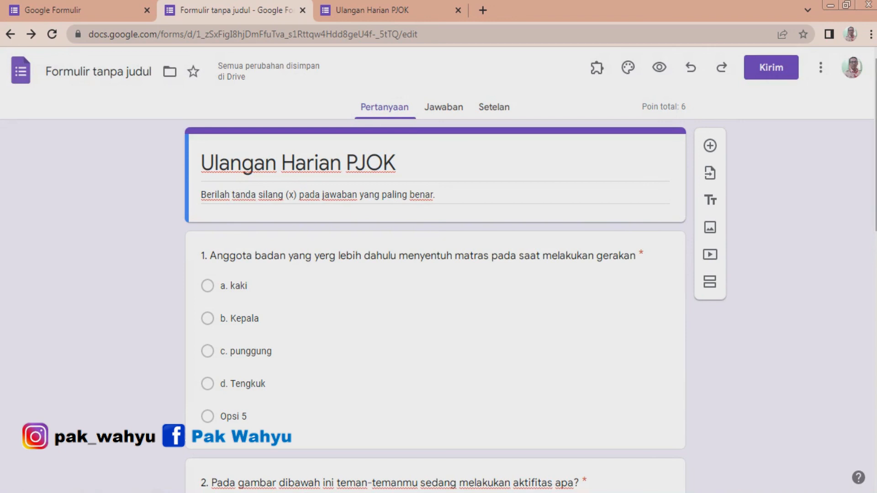
scroll(434, 301, "down", 10)
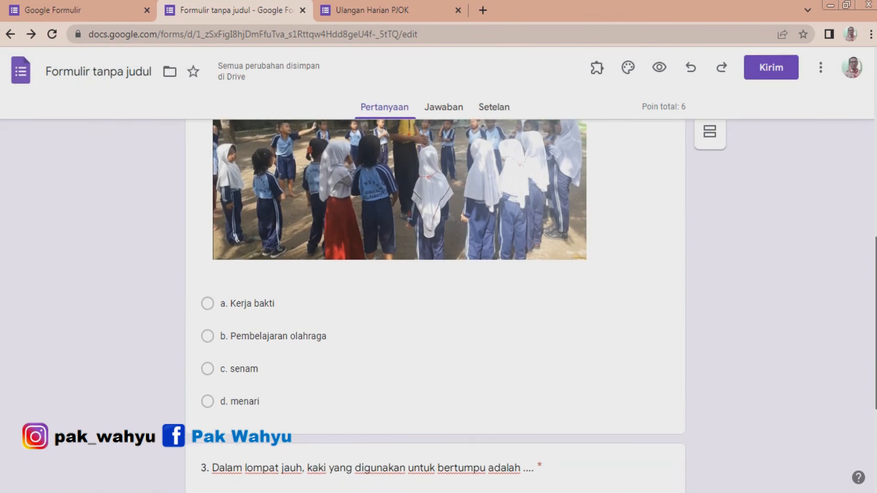
scroll(434, 302, "down", 4)
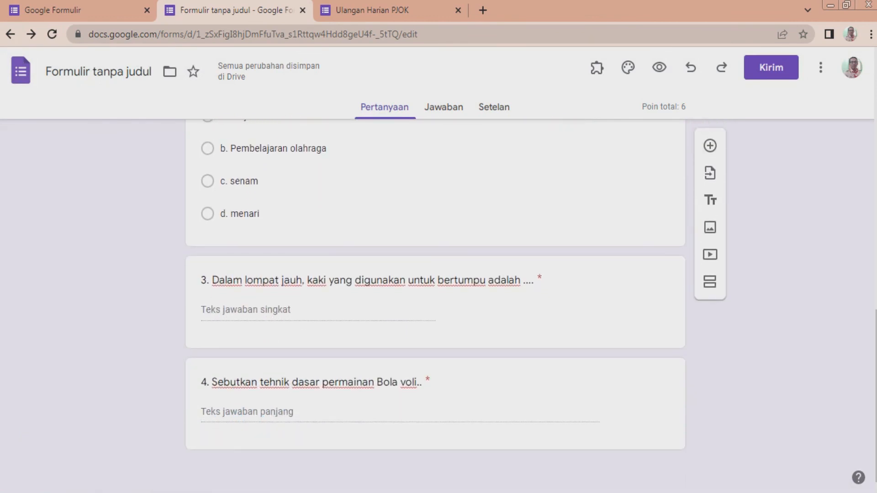
scroll(434, 301, "up", 15)
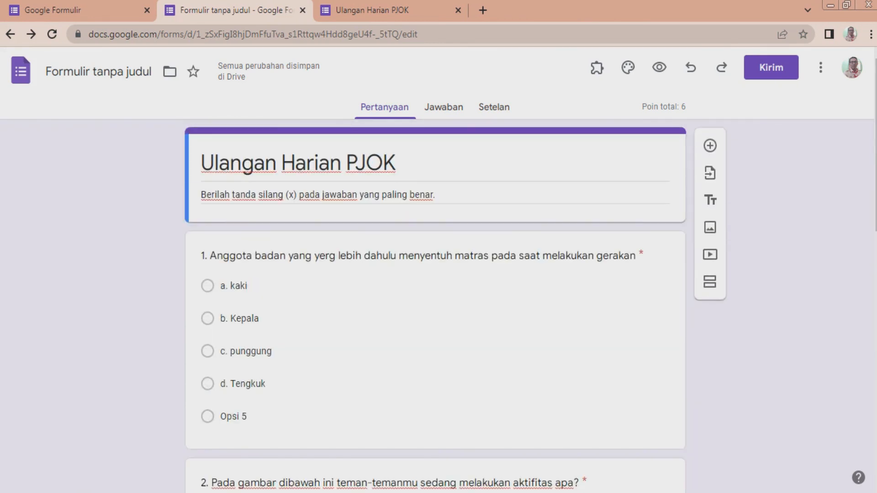